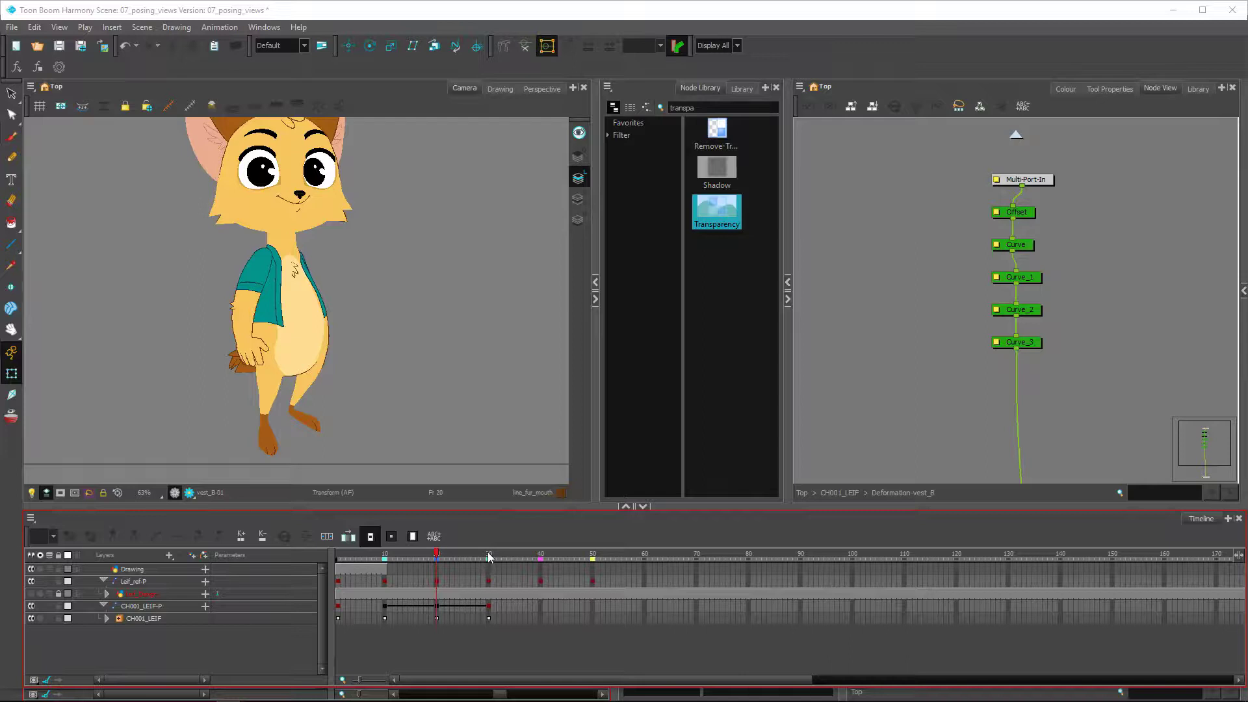
# Go to frame 30 and frame the whole character to examine its side-view pose
pyautogui.click(489, 554)
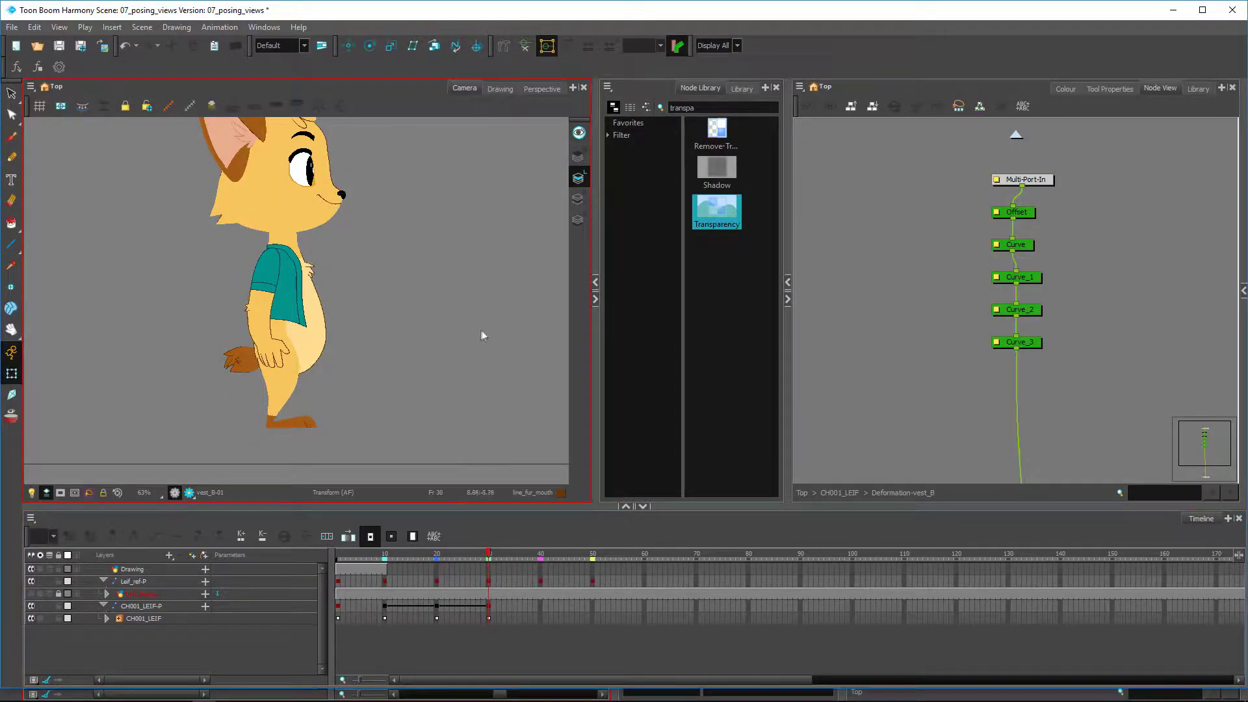
pyautogui.press('space')
pyautogui.moveTo(358, 269); pyautogui.dragTo(396, 309)
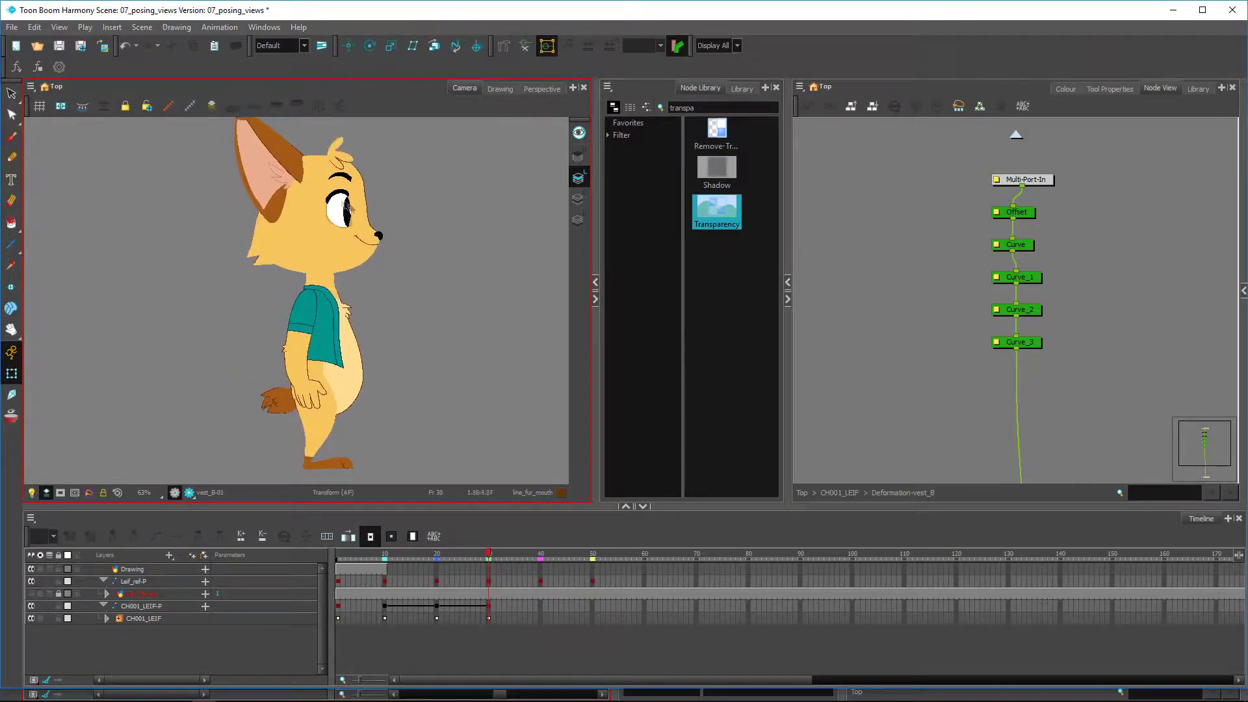
pyautogui.press('2')
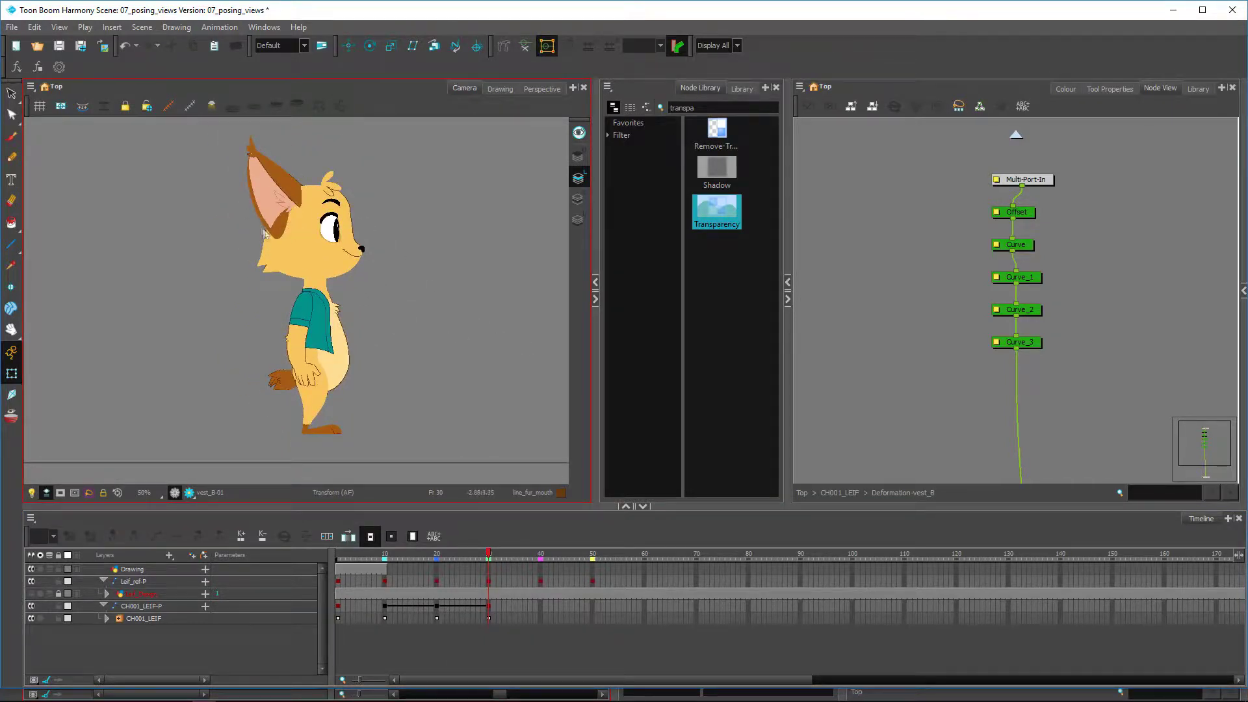
# Select the ear_out_rear_F drawing and examine the side-view ear and head up close
pyautogui.click(279, 231)
pyautogui.press('1')
pyautogui.press('1')
pyautogui.press('space')
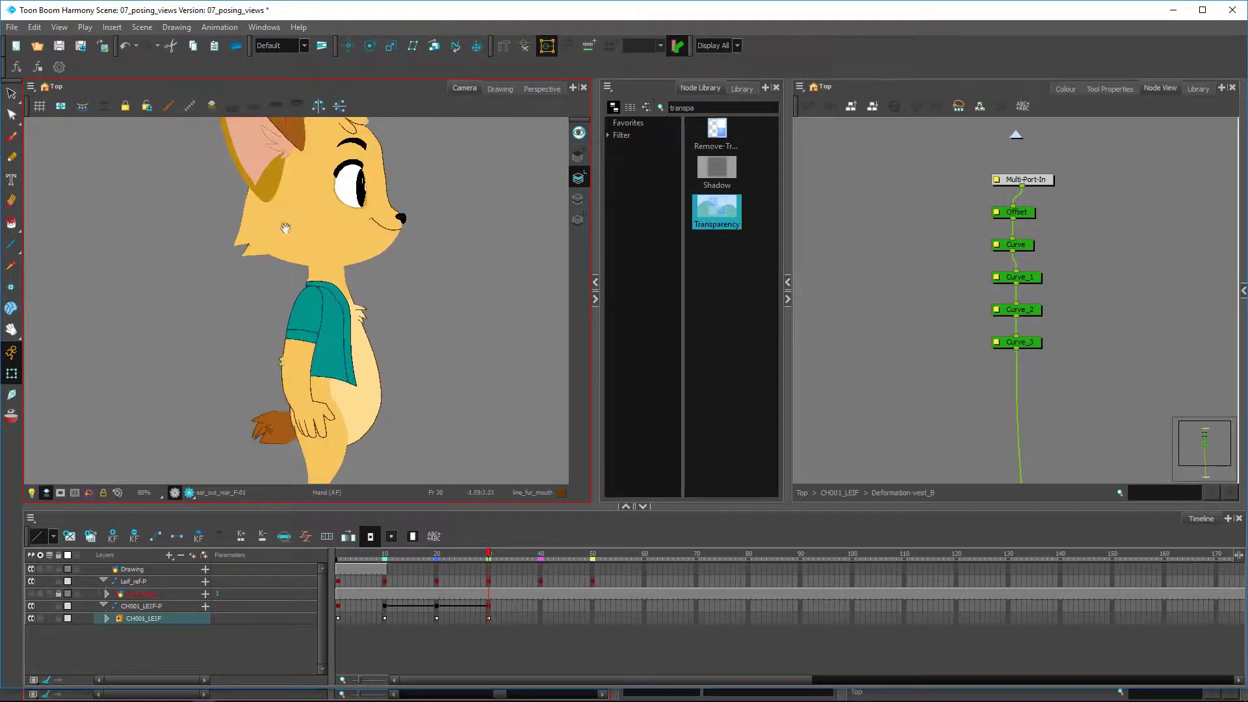
pyautogui.moveTo(285, 224); pyautogui.dragTo(411, 400)
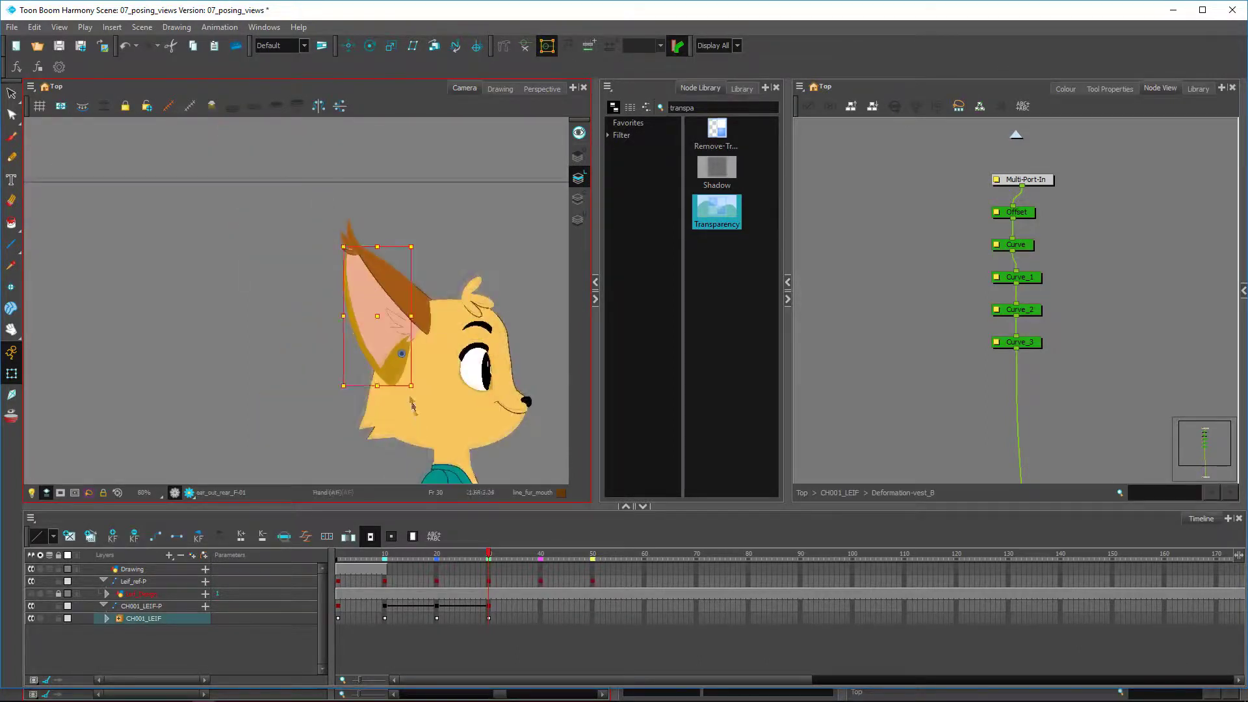
pyautogui.press('1')
pyautogui.press('1')
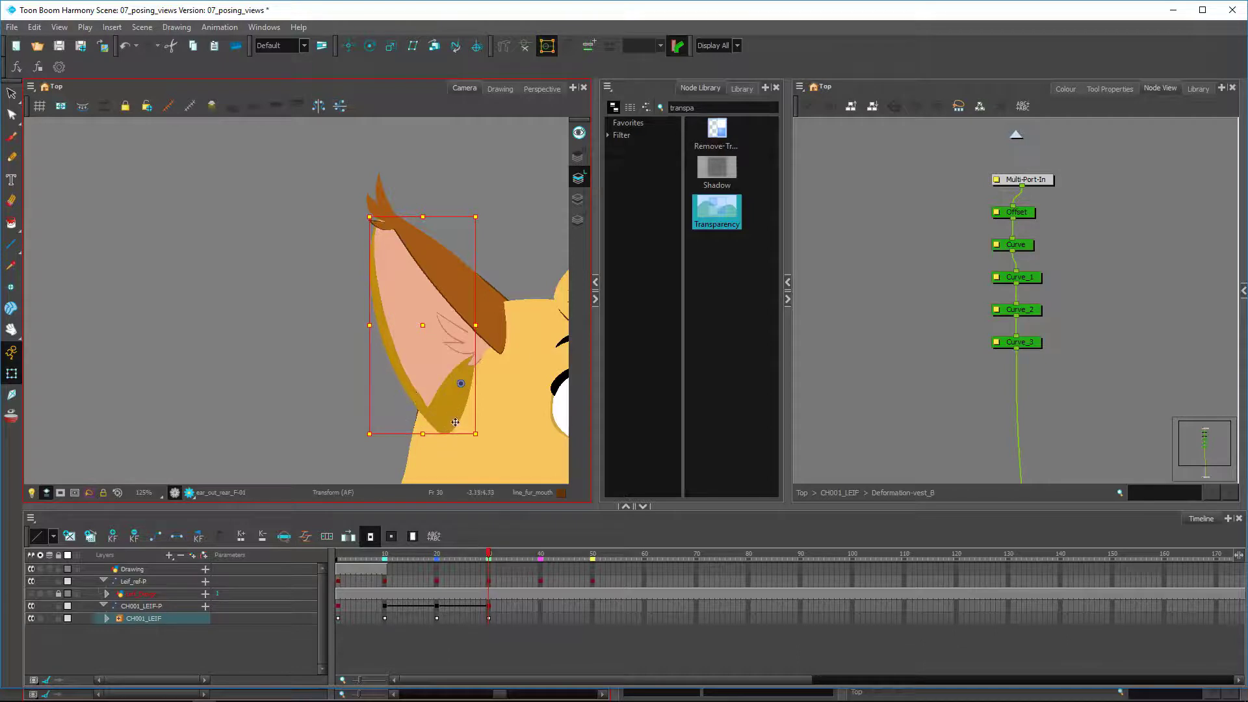
pyautogui.press('1')
pyautogui.press('1')
pyautogui.moveTo(464, 422); pyautogui.dragTo(366, 355)
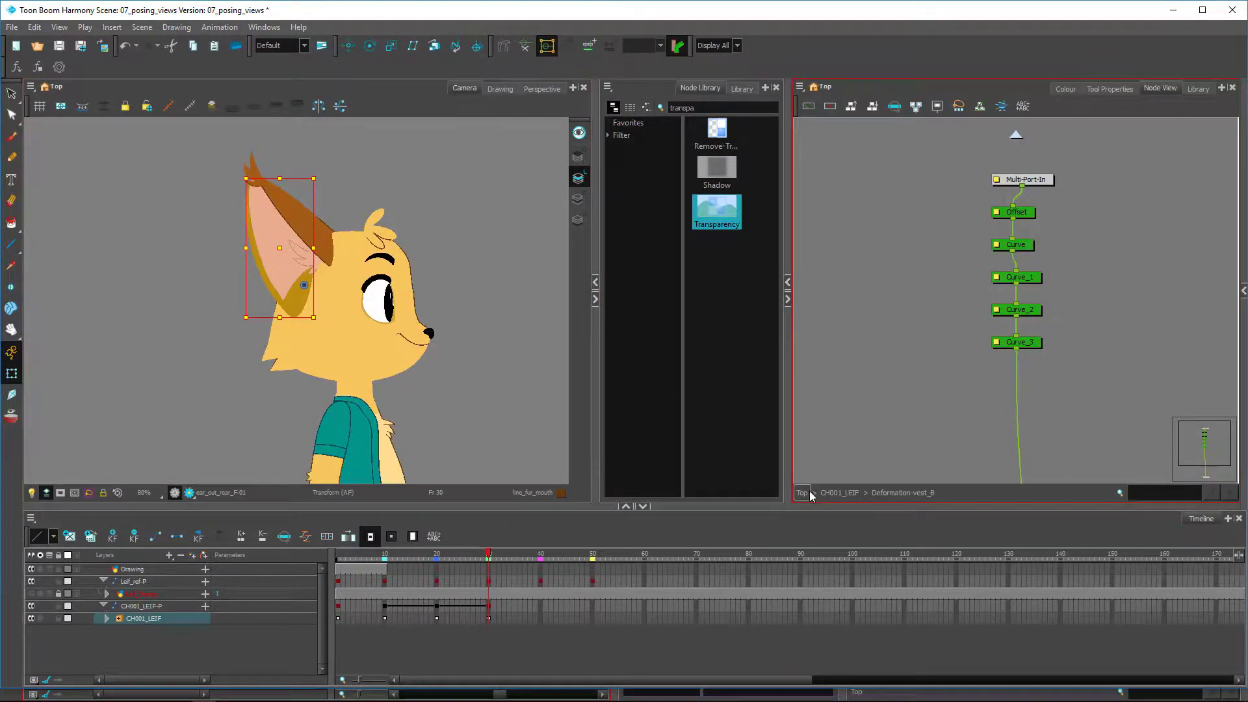
# At the top level of the node network, enable the Leif_Design reference drawing with its Transparency node disabled
pyautogui.click(805, 493)
pyautogui.moveTo(985, 386); pyautogui.dragTo(932, 416)
pyautogui.press('a')
pyautogui.press('d')
# Select the Leif_ref-P peg and nudge the reference sideways until its profile view stands left of the rig
pyautogui.click(923, 328)
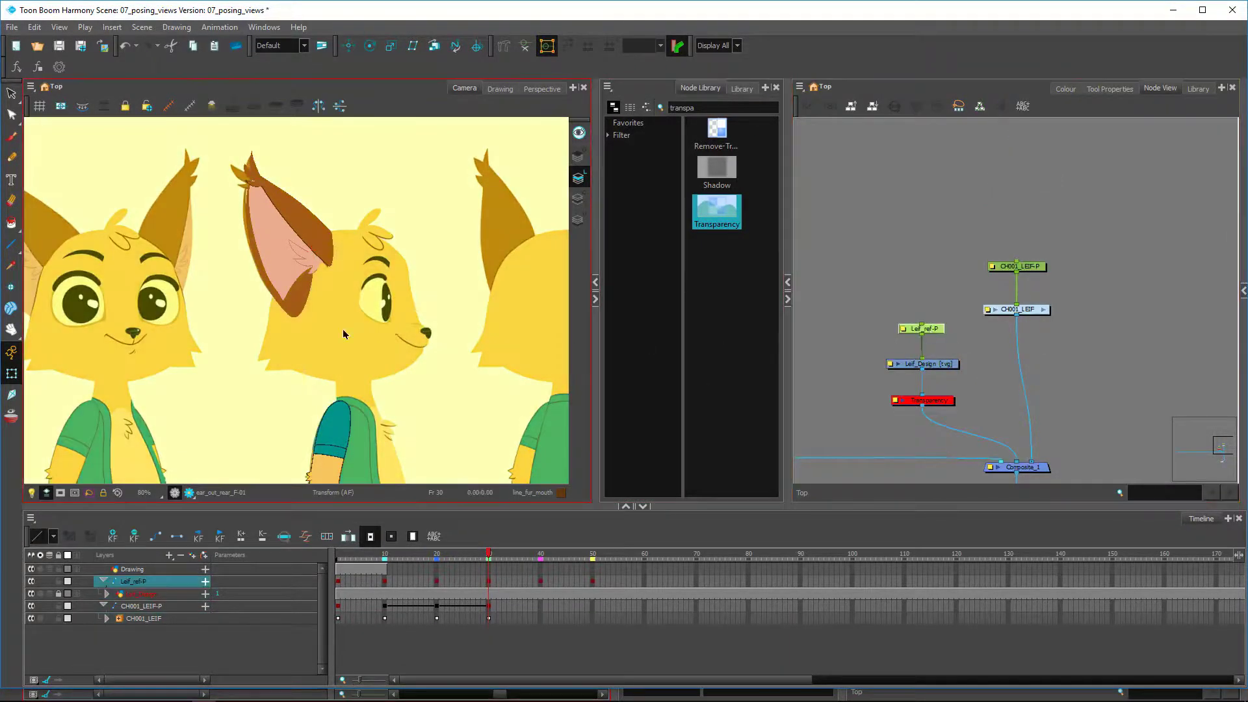
pyautogui.press('Left')
pyautogui.press('Left')
pyautogui.press('Left')
pyautogui.press('Left')
pyautogui.press('Left')
pyautogui.press('Left')
pyautogui.press('Left')
pyautogui.press('Left')
pyautogui.press('Left')
pyautogui.press('Left')
pyautogui.press('Left')
pyautogui.press('Left')
pyautogui.press('Left')
pyautogui.press('Left')
pyautogui.press('Left')
pyautogui.press('Left')
pyautogui.press('Left')
pyautogui.press('Left')
pyautogui.press('Left')
pyautogui.press('Left')
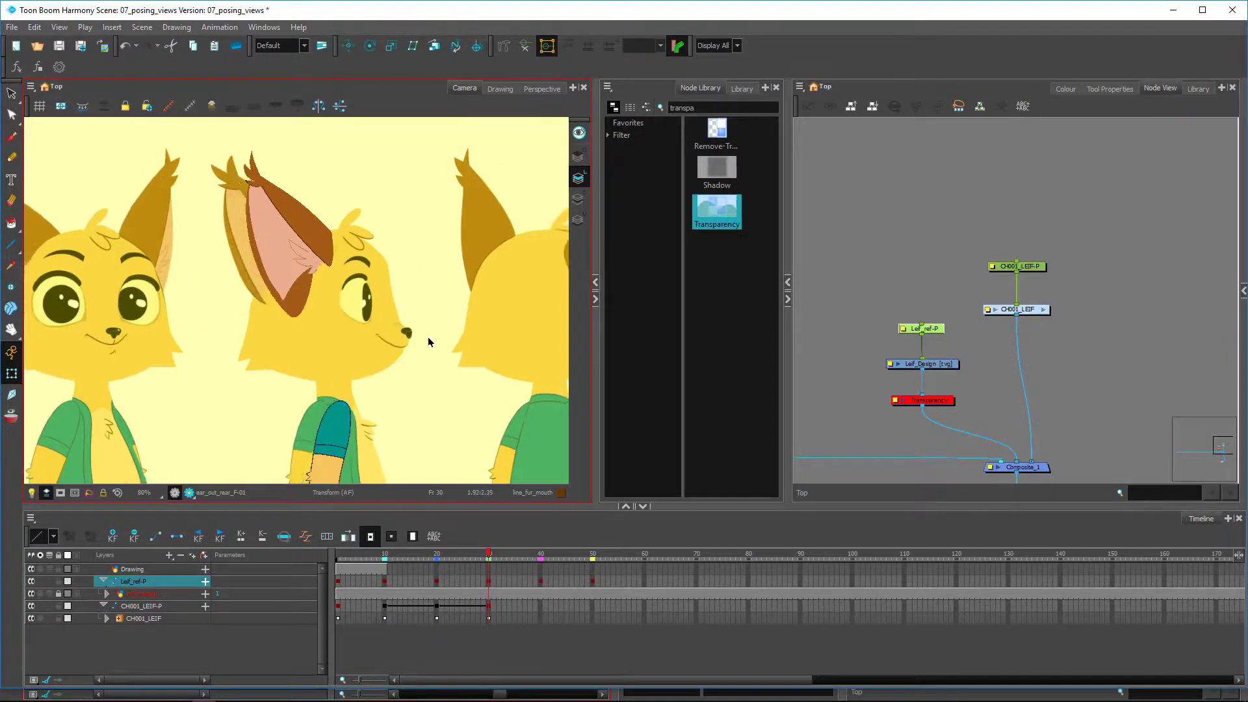
pyautogui.press('Left')
pyautogui.press('Left')
pyautogui.press('Left')
pyautogui.press('Left')
pyautogui.press('Left')
pyautogui.press('Left')
pyautogui.press('Left')
pyautogui.press('Left')
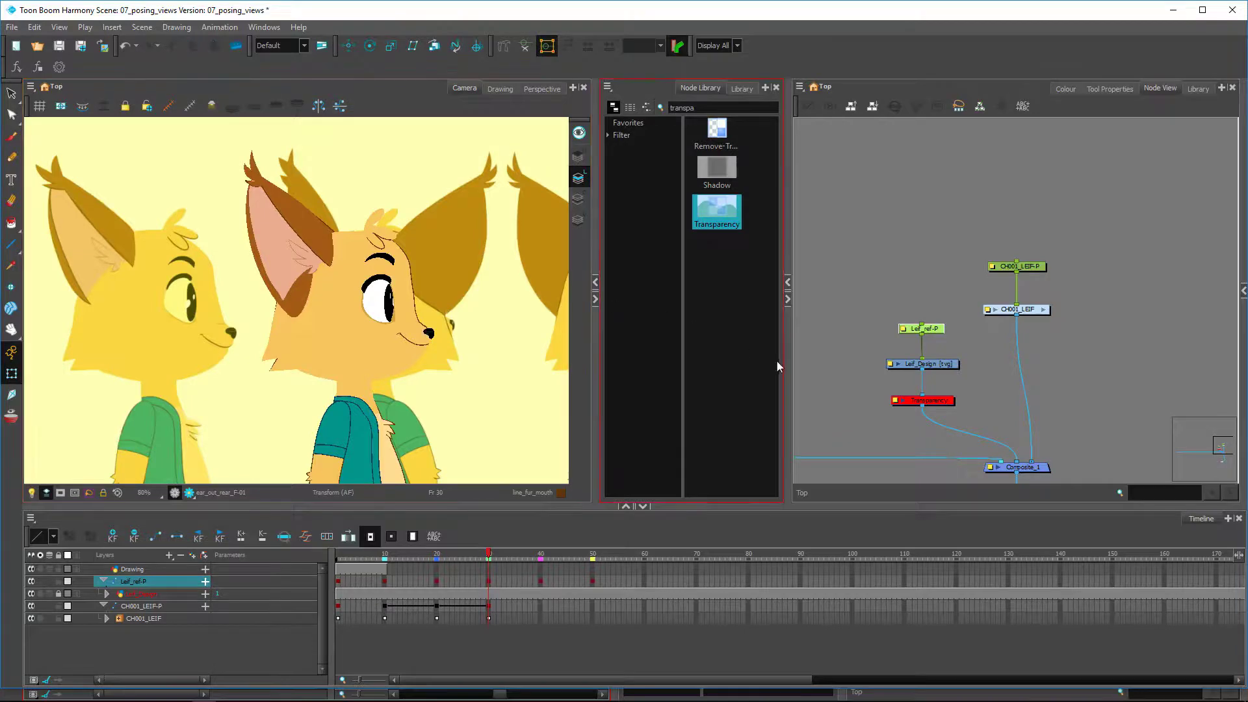
pyautogui.click(837, 367)
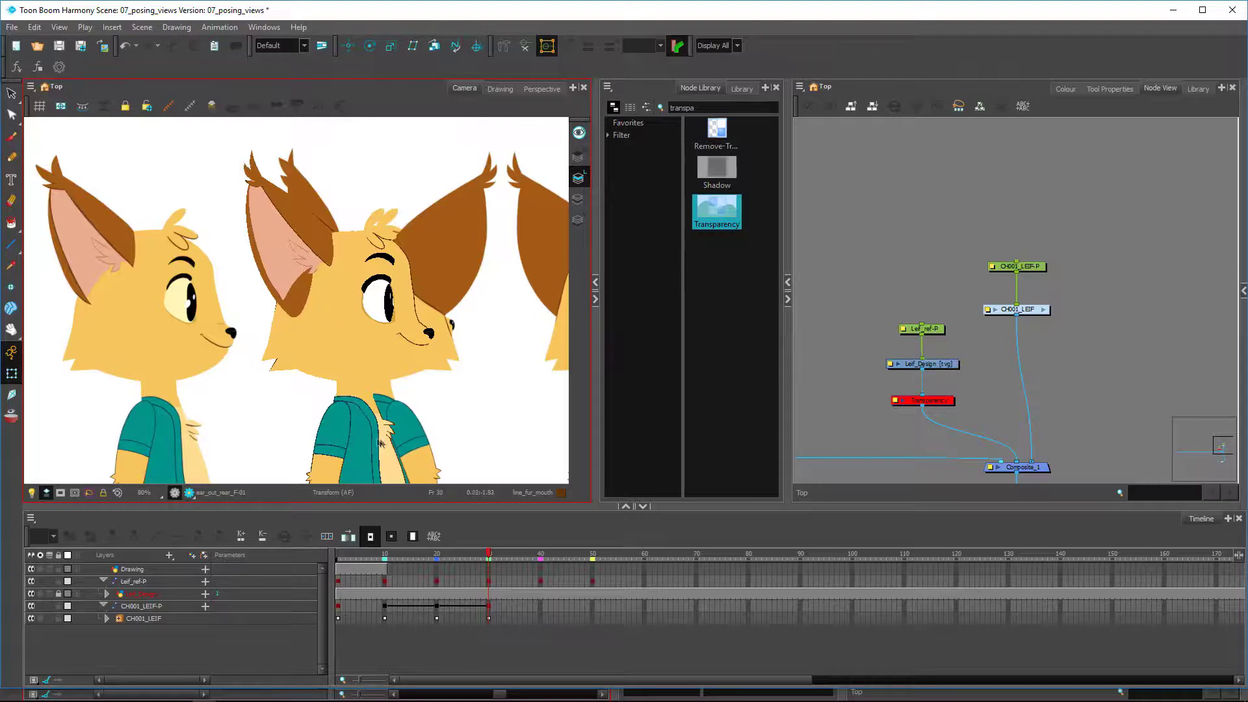
# Compare the rig's side pose with the reference down to the feet, and disable the Leif_Design node
pyautogui.moveTo(399, 446); pyautogui.dragTo(411, 339)
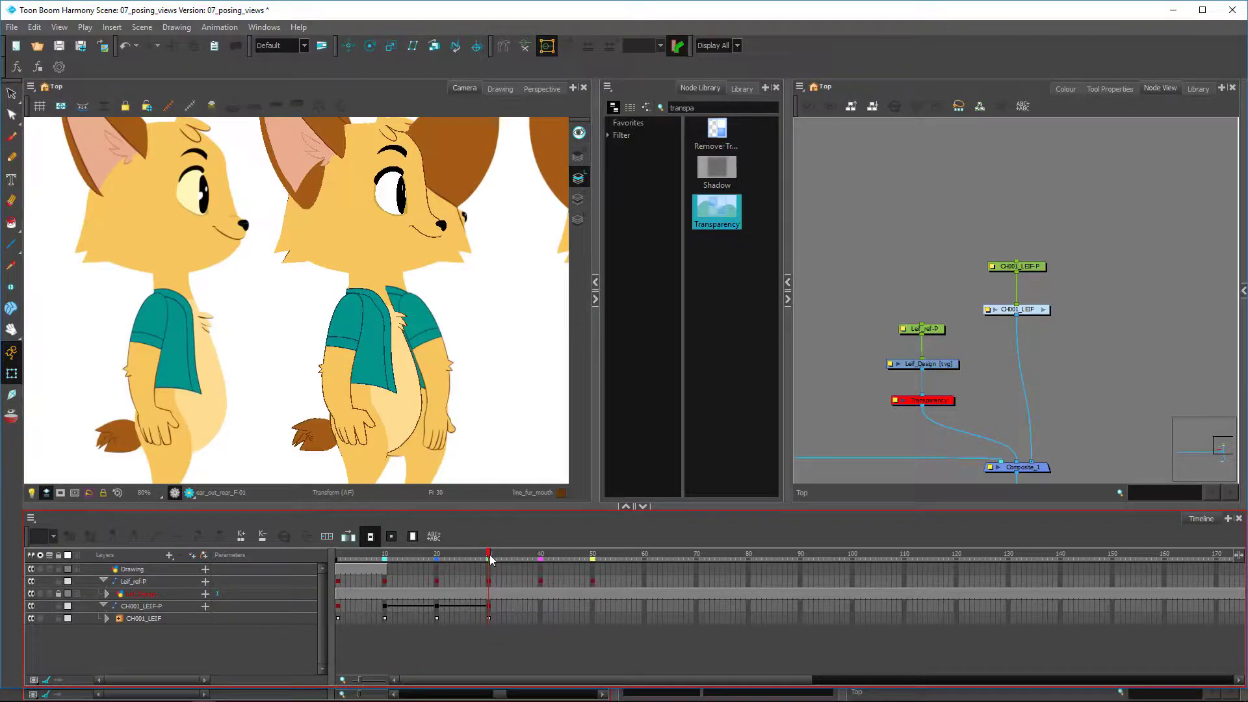
pyautogui.moveTo(446, 427); pyautogui.dragTo(415, 306)
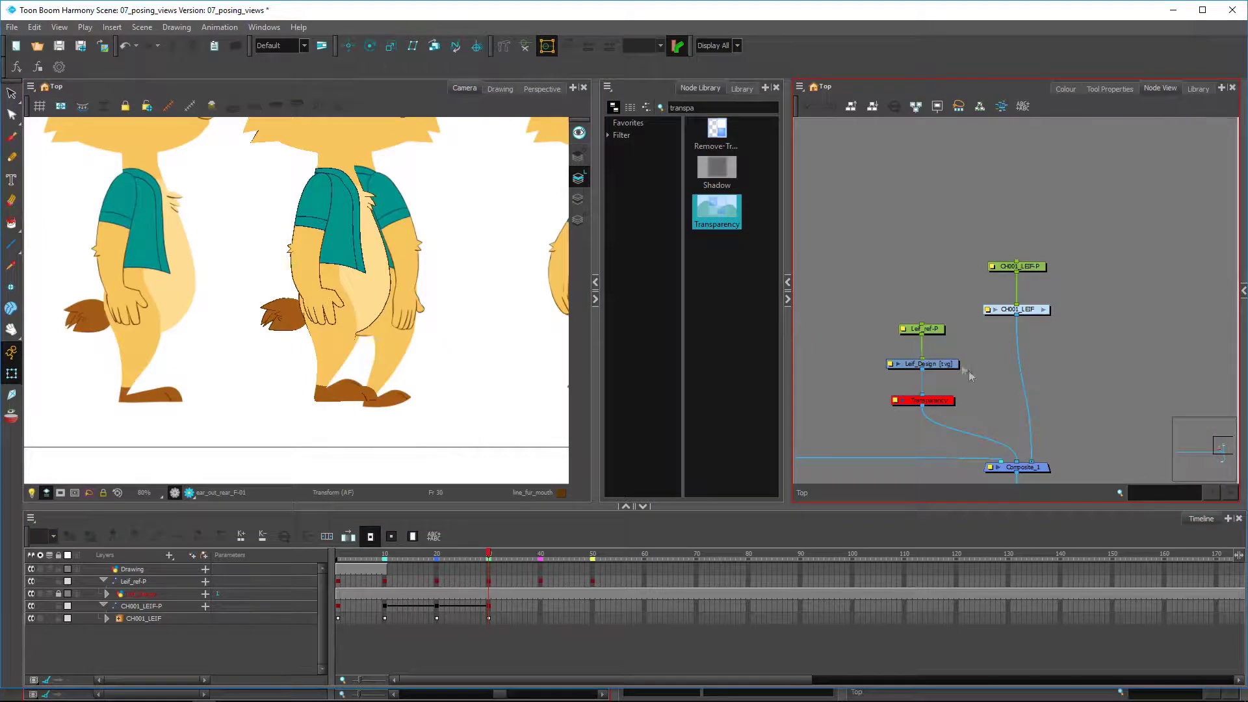
pyautogui.click(952, 366)
pyautogui.press('d')
pyautogui.click(970, 385)
pyautogui.press('1')
pyautogui.moveTo(396, 317); pyautogui.dragTo(387, 384)
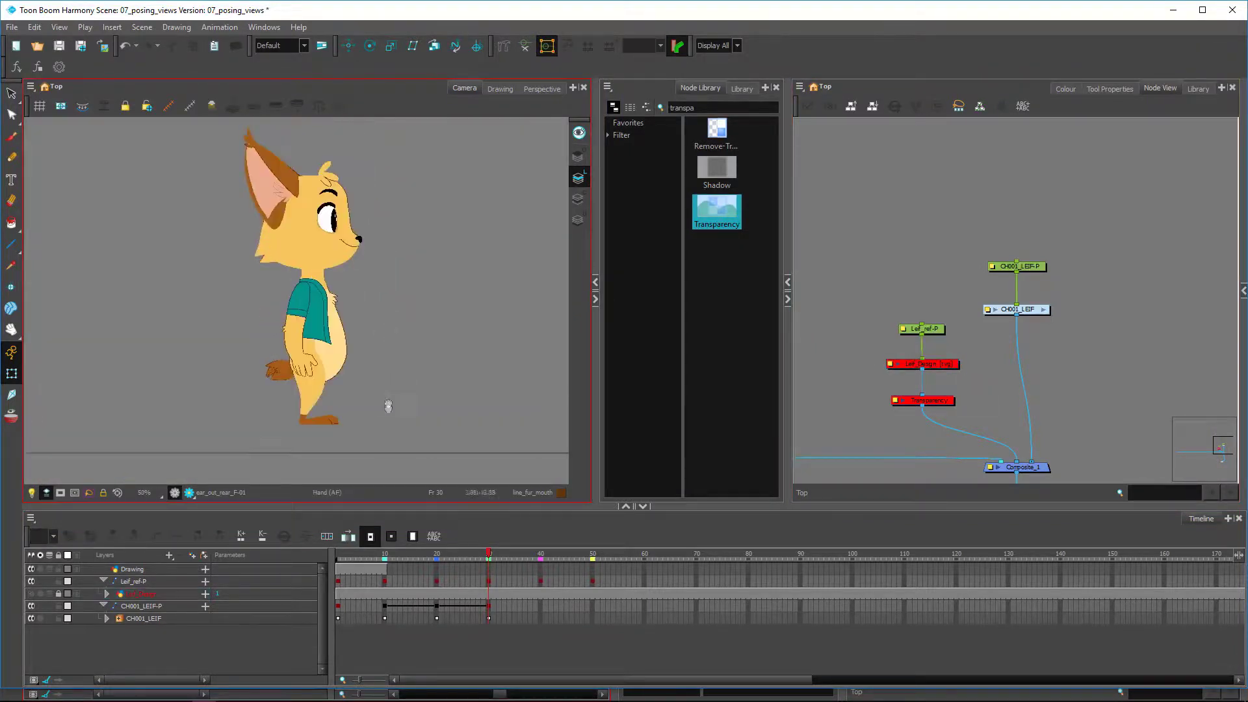
# Select the CH001_LEIF rig layer and scrub between frames 20 and 30 to examine the turn from three-quarter to side view
pyautogui.click(457, 619)
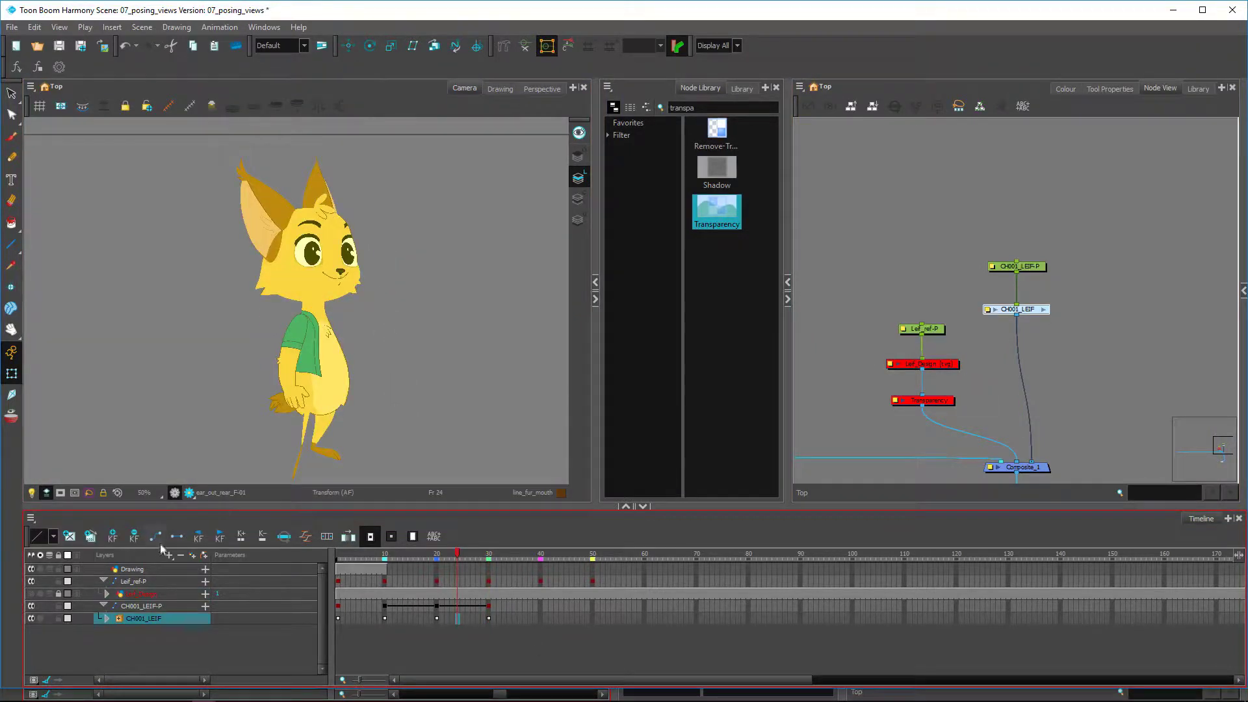
pyautogui.click(474, 557)
pyautogui.moveTo(474, 556); pyautogui.dragTo(436, 556)
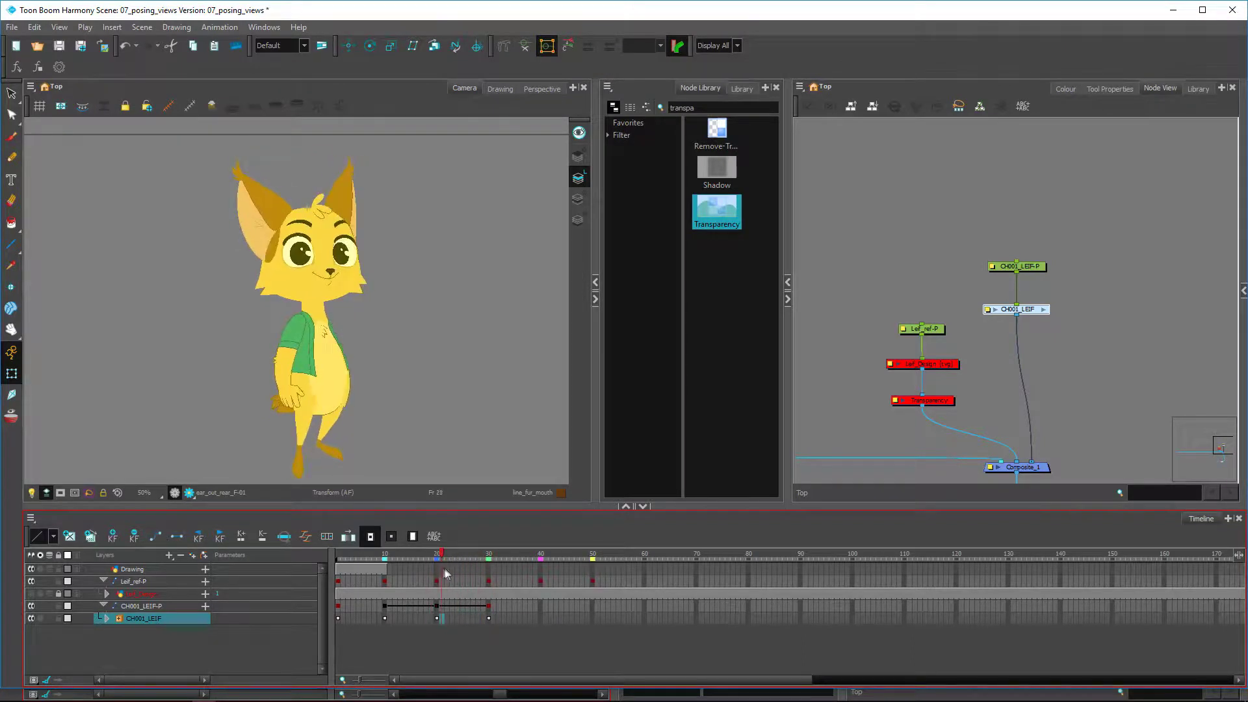
pyautogui.scroll(1, 314, 431)
pyautogui.moveTo(356, 455); pyautogui.dragTo(362, 357)
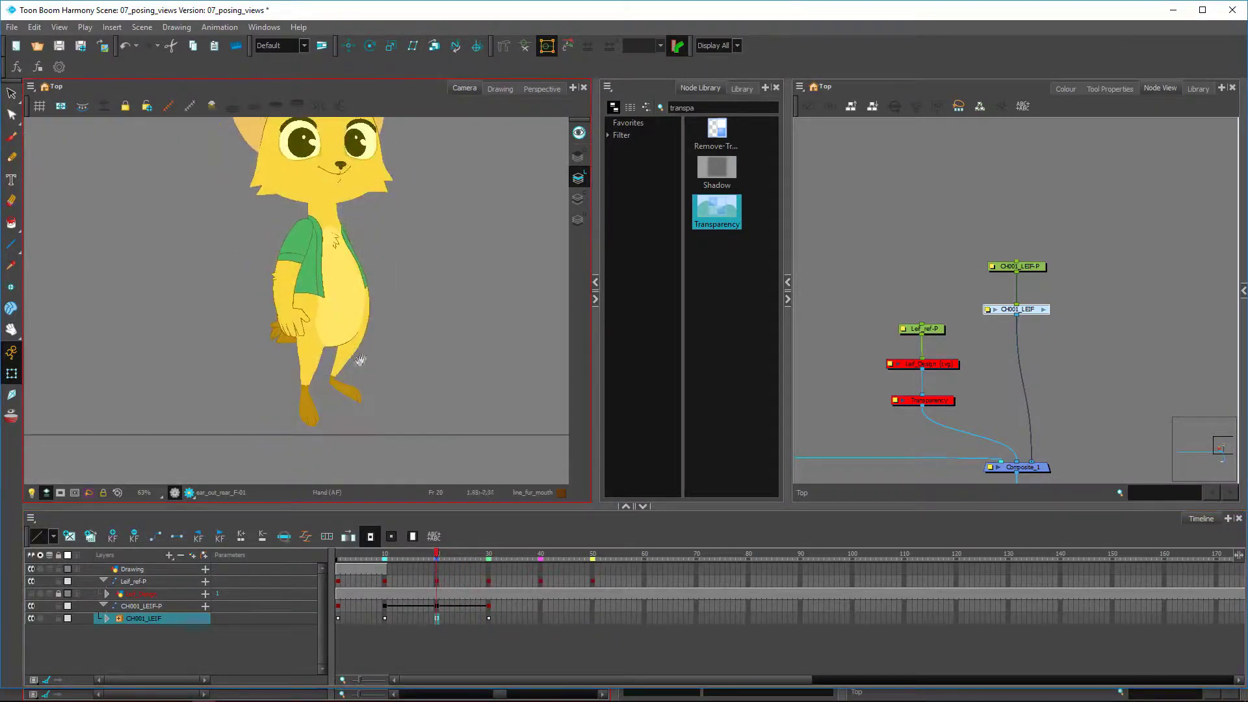
pyautogui.click(488, 554)
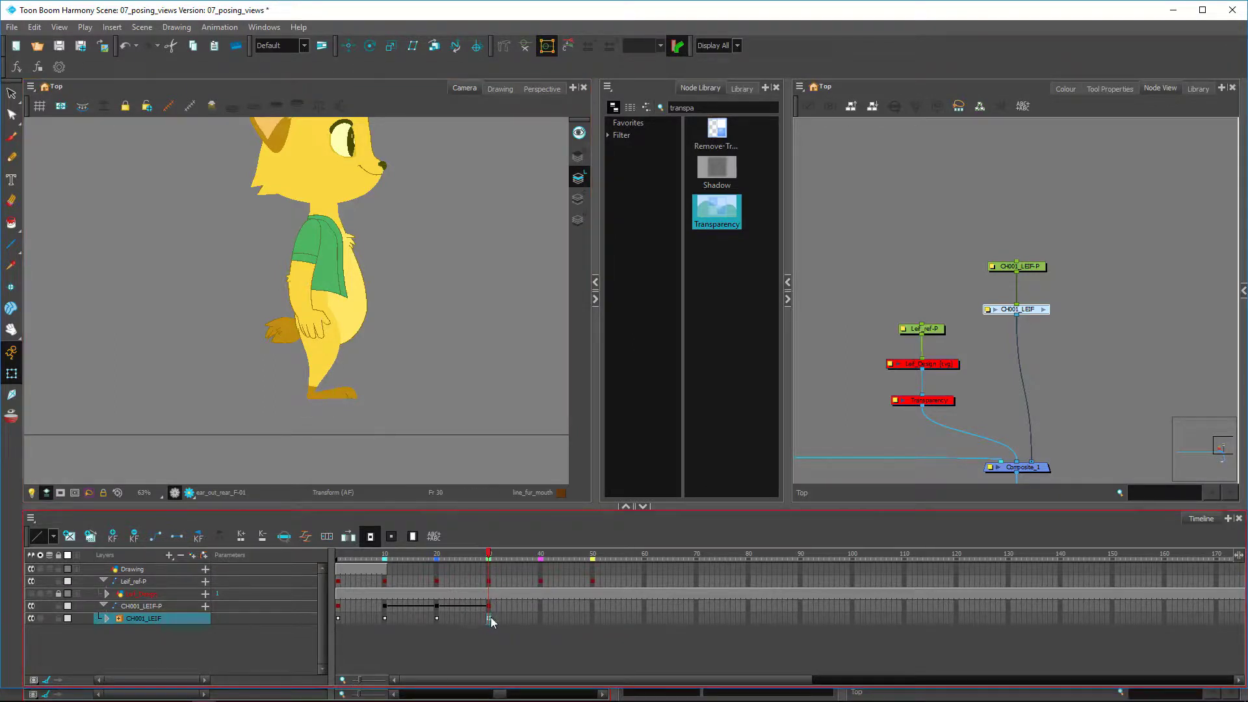
# Select the leg's thigh_master_F-P peg, show the Coordinates and Control Points view, and set the peg's Scale X to -1
pyautogui.click(324, 354)
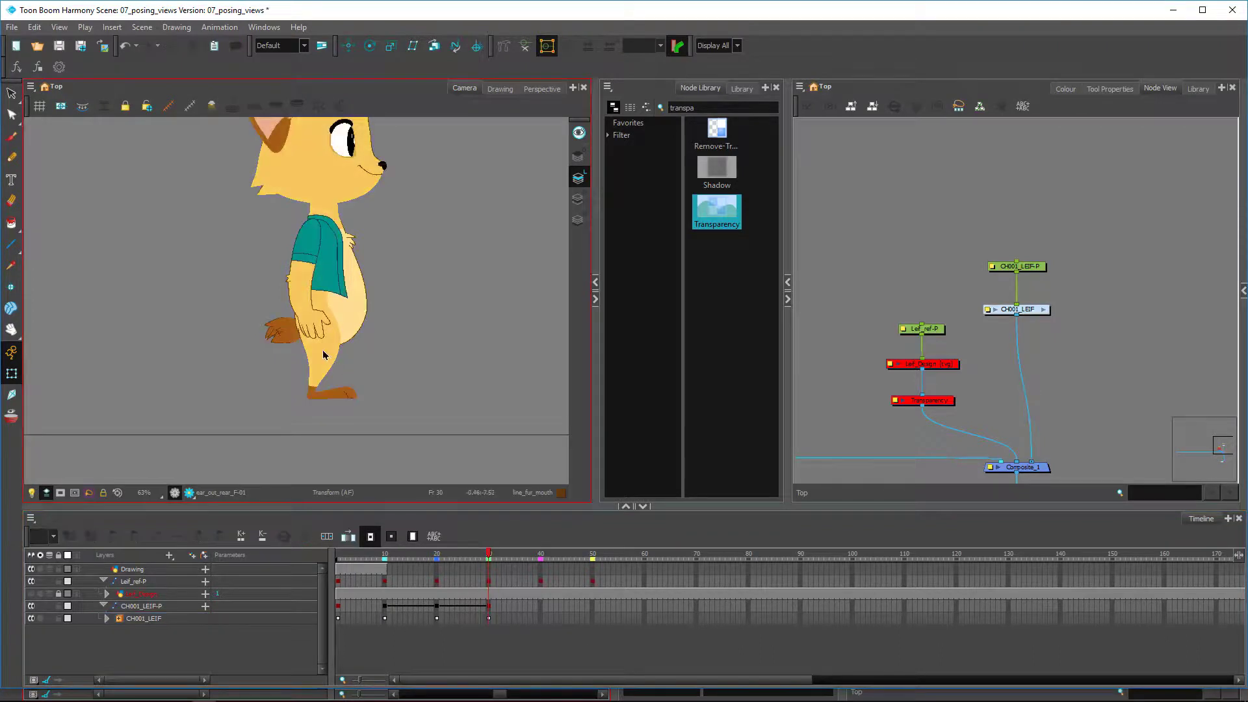
pyautogui.press('b')
pyautogui.press('b')
pyautogui.press('b')
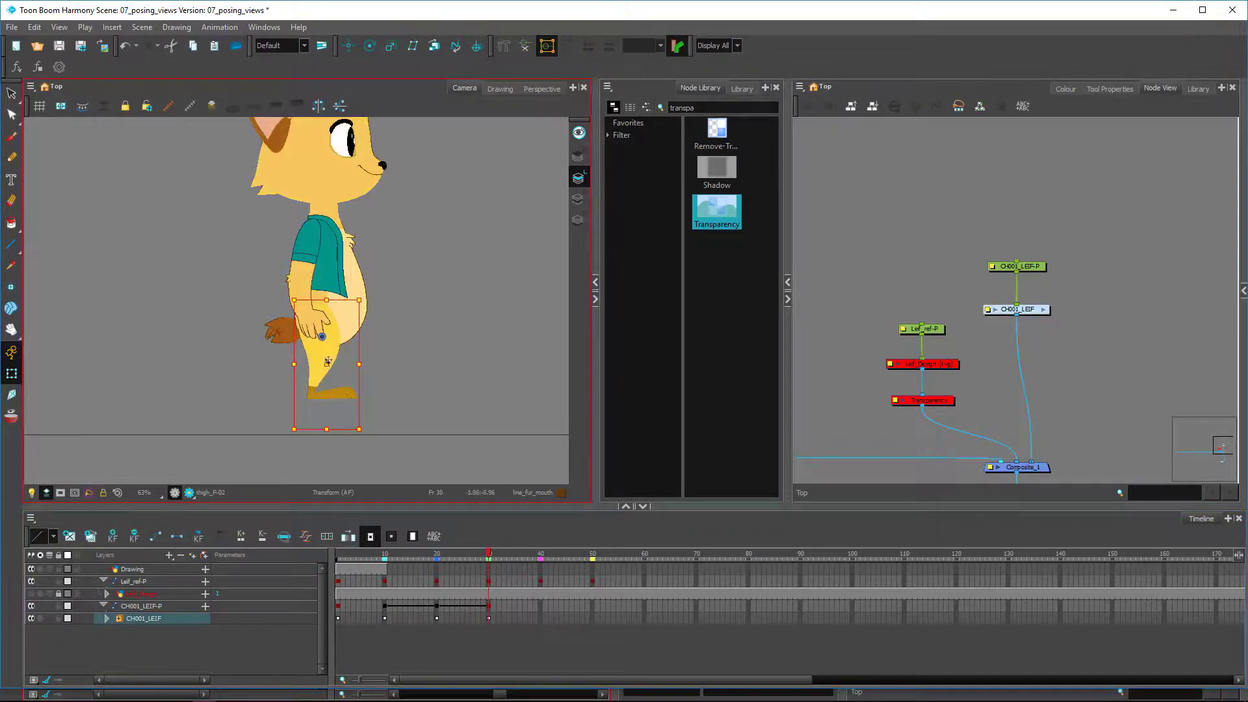
pyautogui.click(766, 87)
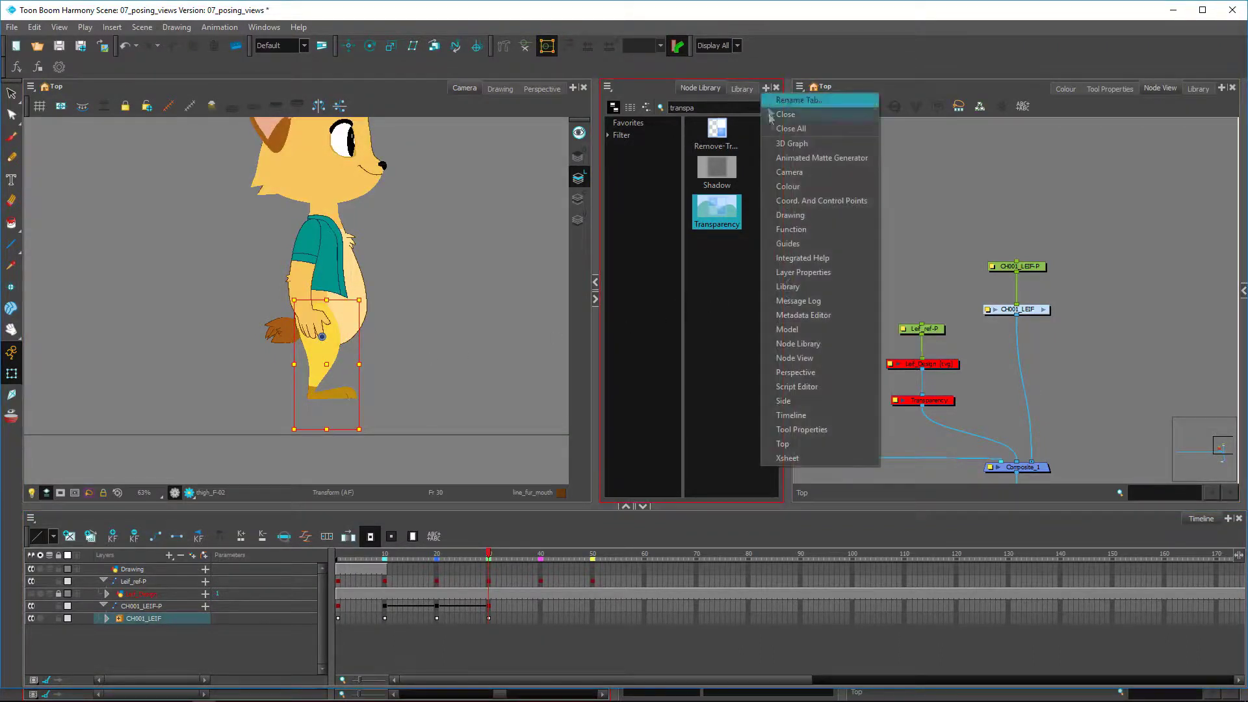
pyautogui.click(824, 201)
pyautogui.click(711, 282)
pyautogui.write('-1')
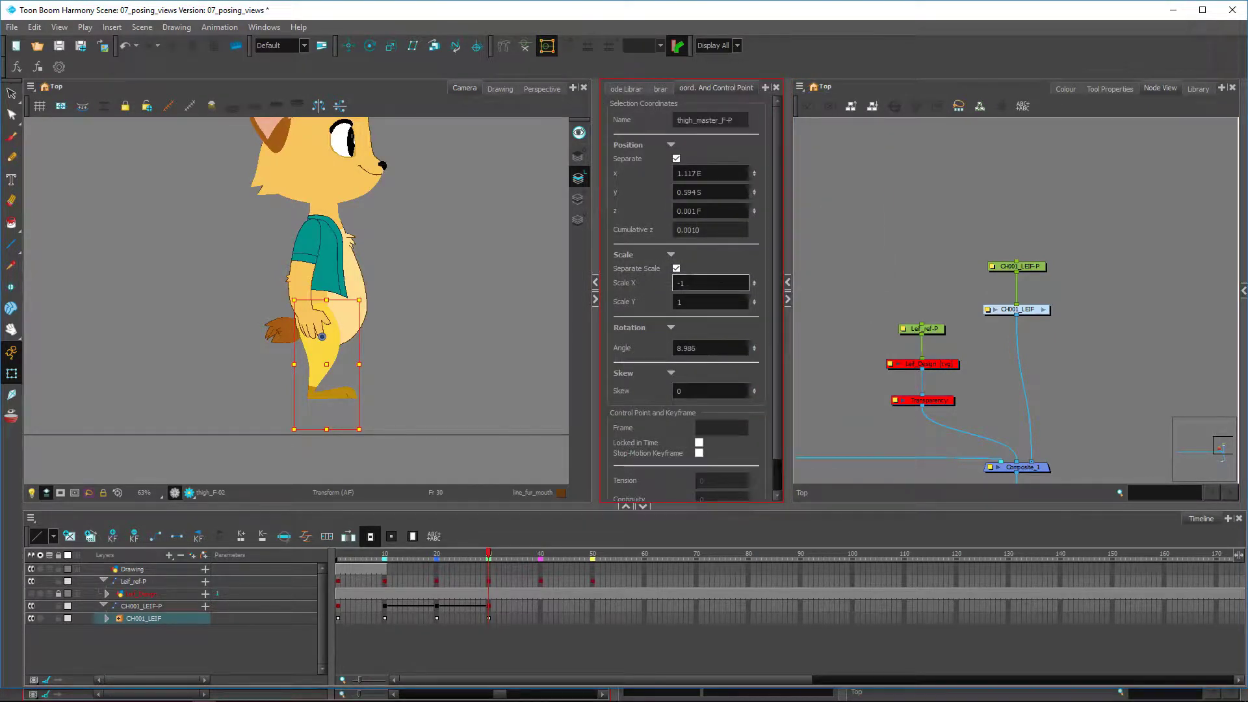
pyautogui.click(398, 340)
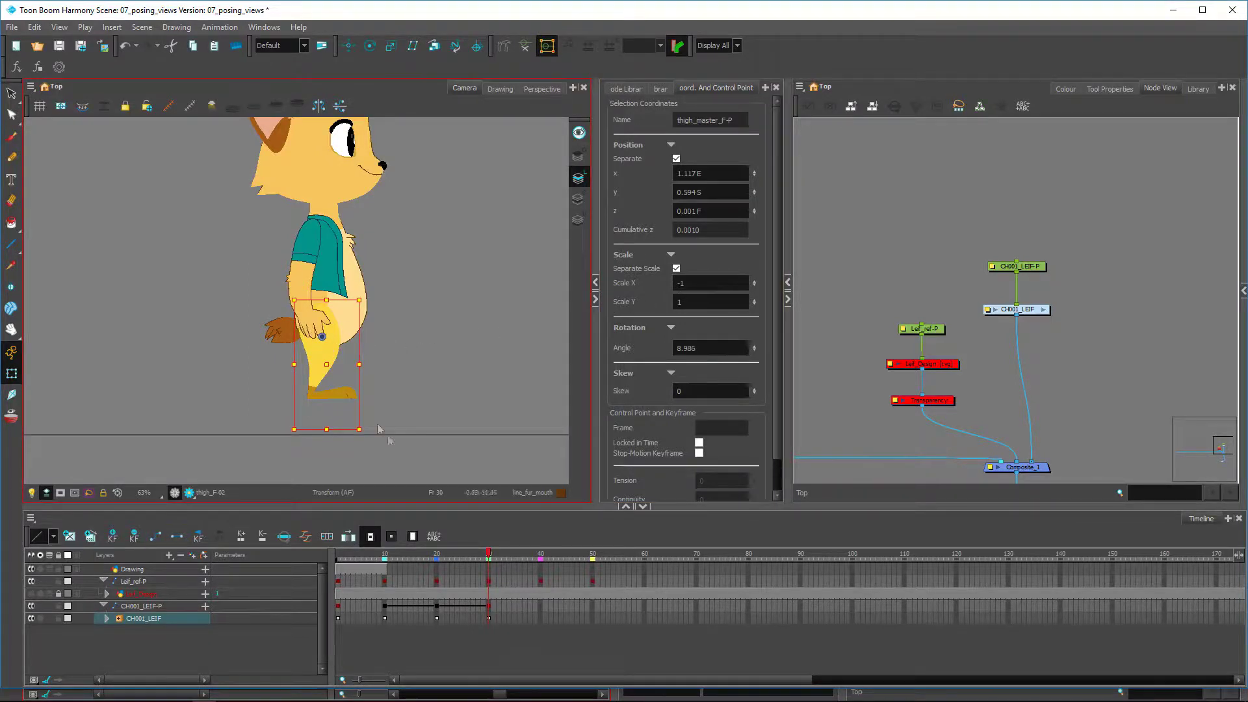
# Scrub between frames 30 and 25 to examine how the flipped leg interpolates, and inspect the thigh_F drawing's scale
pyautogui.moveTo(489, 554); pyautogui.dragTo(462, 563)
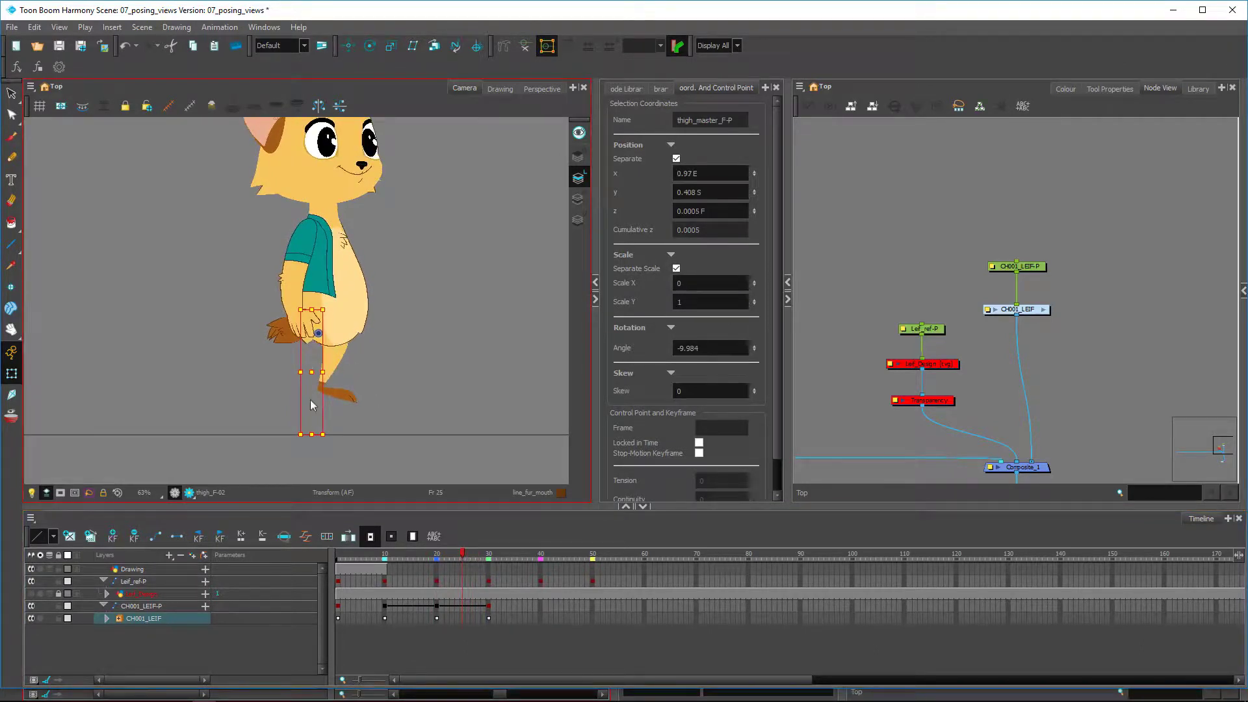
pyautogui.moveTo(462, 556); pyautogui.dragTo(489, 556)
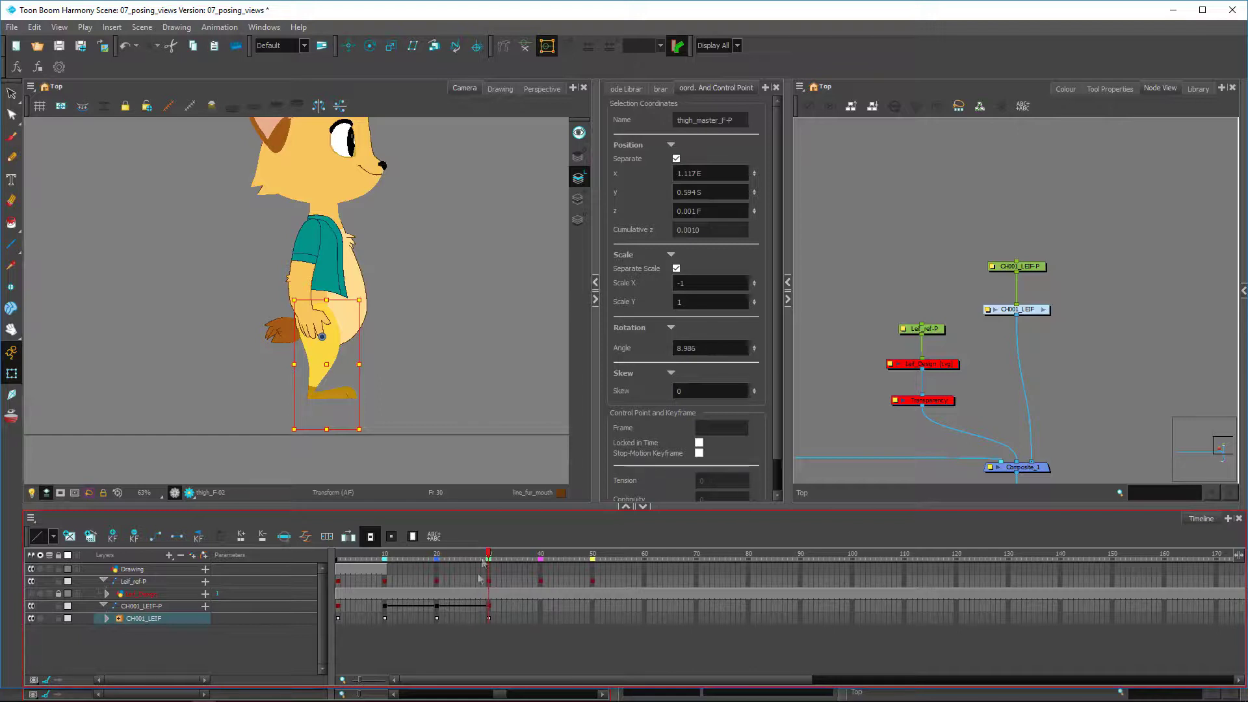
pyautogui.click(486, 368)
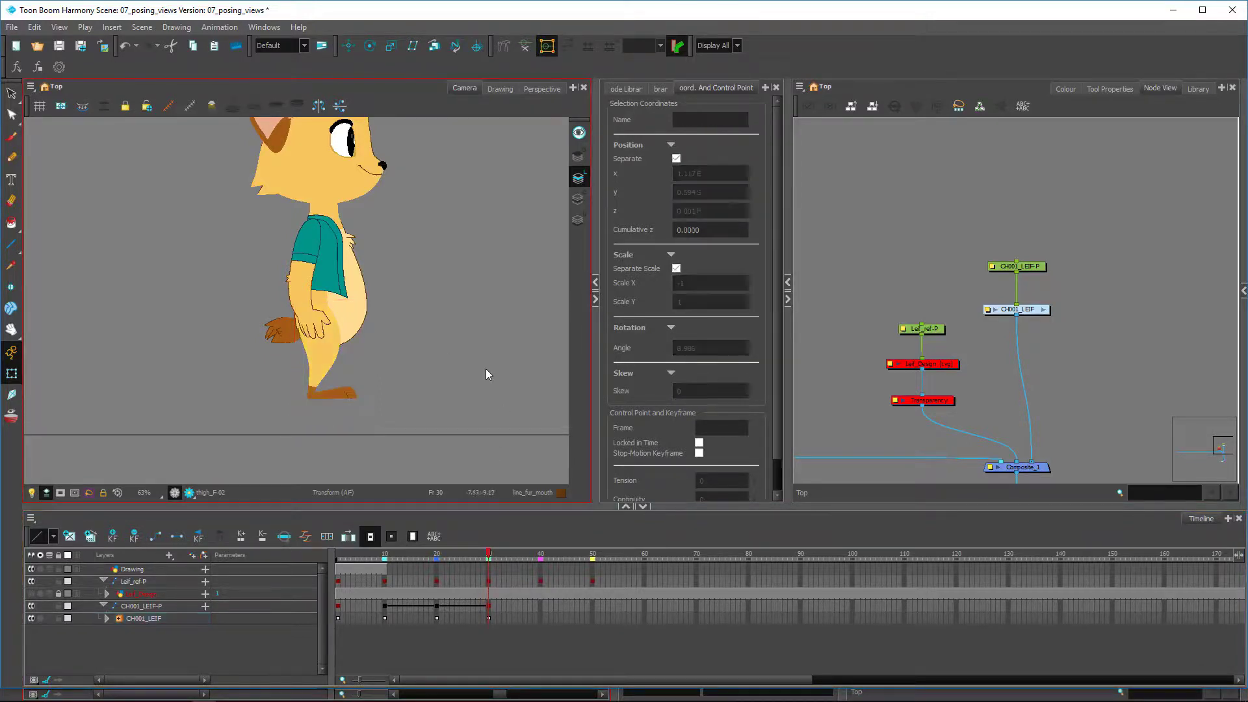
pyautogui.click(319, 376)
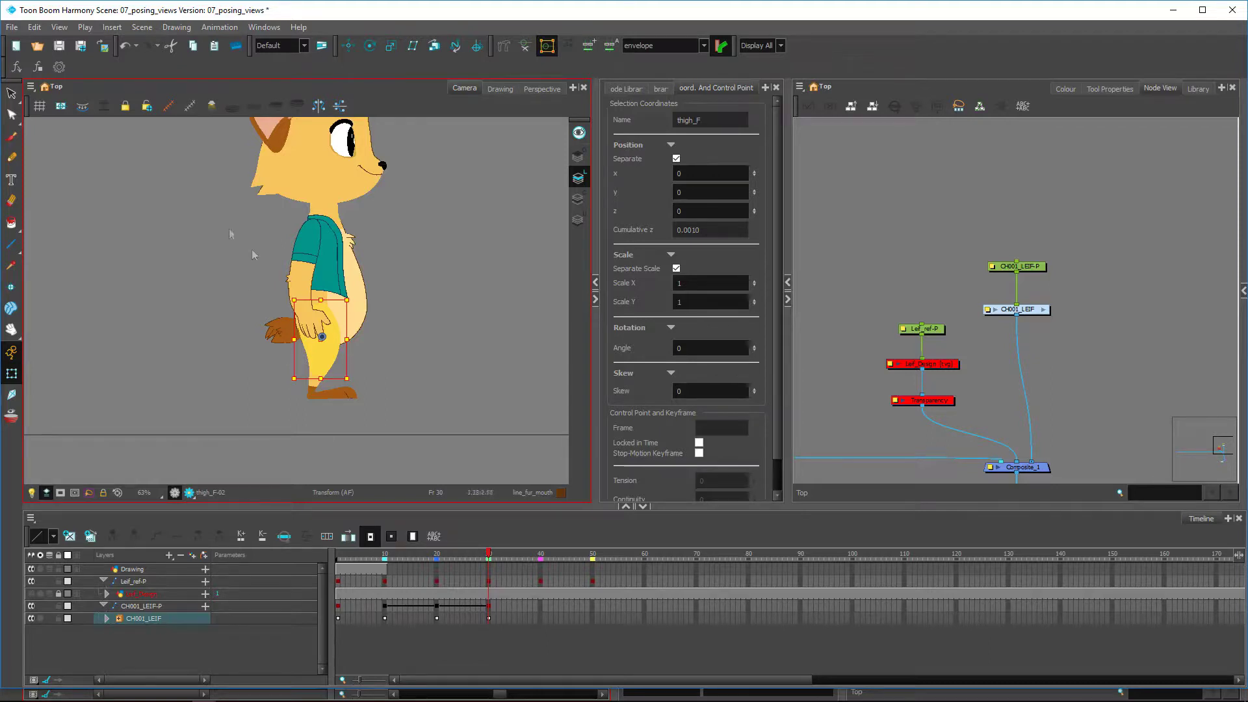
pyautogui.click(494, 438)
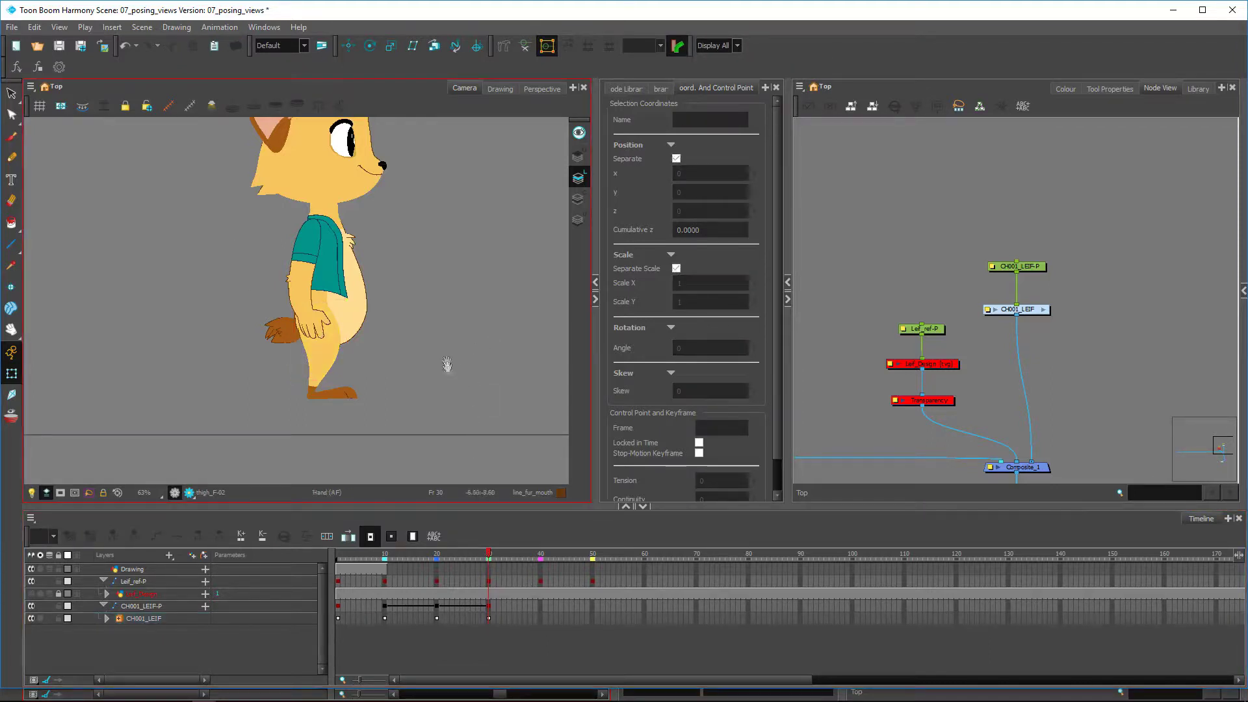
# Scrub from frame 10 through 20 toward 30 to examine the in-between poses of the head turn
pyautogui.scroll(-1, 449, 364)
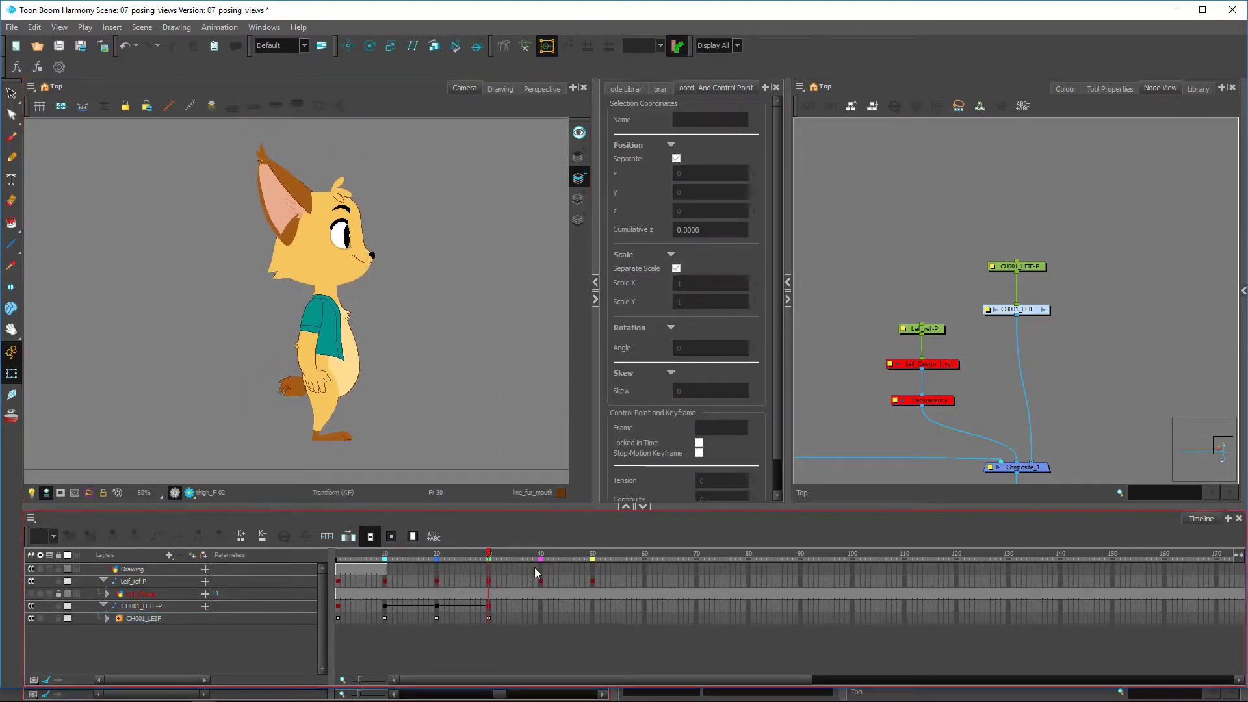
pyautogui.click(384, 554)
pyautogui.moveTo(384, 556); pyautogui.dragTo(435, 571)
pyautogui.scroll(3, 412, 329)
pyautogui.scroll(2, 417, 269)
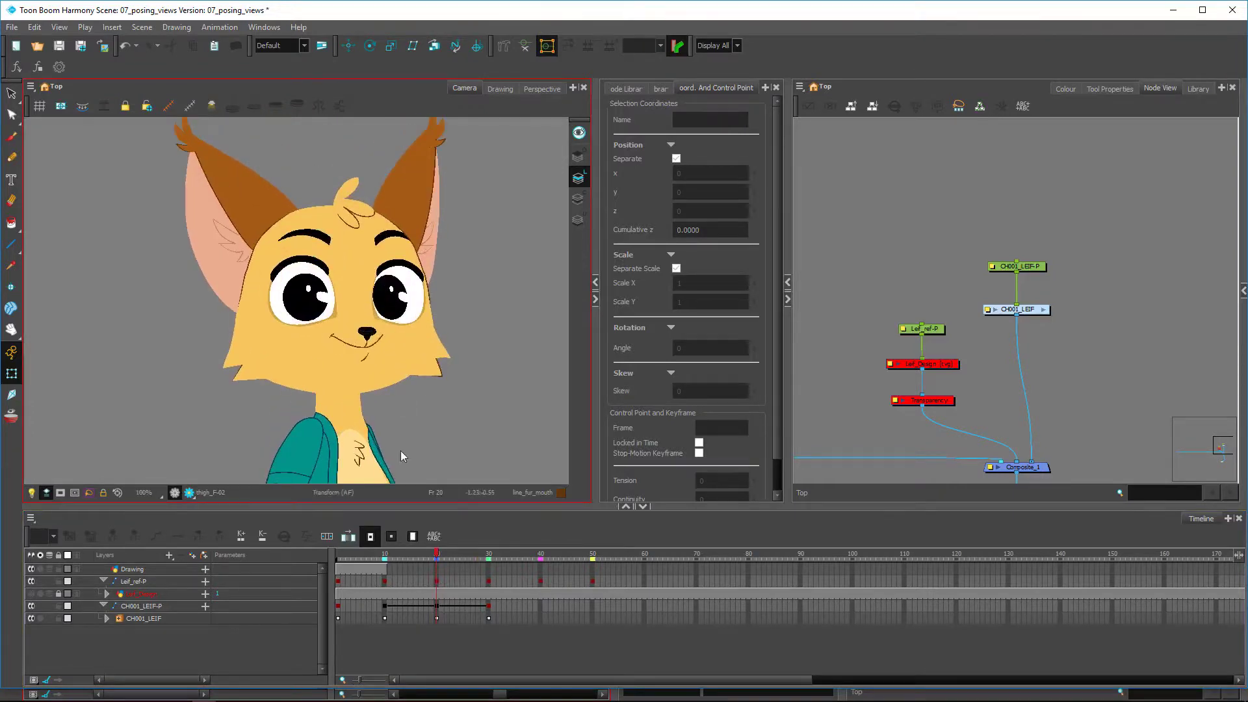
pyautogui.moveTo(401, 451); pyautogui.dragTo(388, 388)
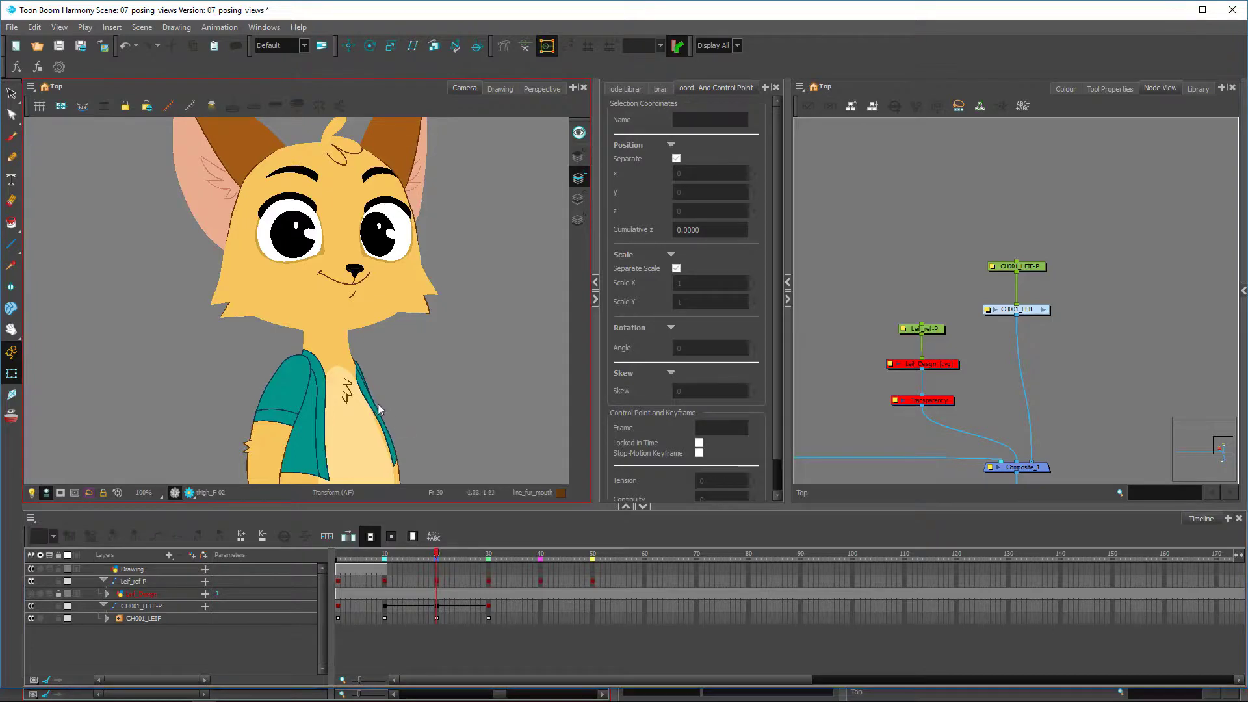
pyautogui.moveTo(441, 557); pyautogui.dragTo(481, 567)
pyautogui.moveTo(471, 571)
pyautogui.mouseDown()
pyautogui.moveTo(487, 567)
pyautogui.moveTo(453, 580)
pyautogui.mouseUp()
# Select the far eye's eye_full_B_master-P peg and scrub up to frame 30 to examine how the eye slides behind the face
pyautogui.click(396, 212)
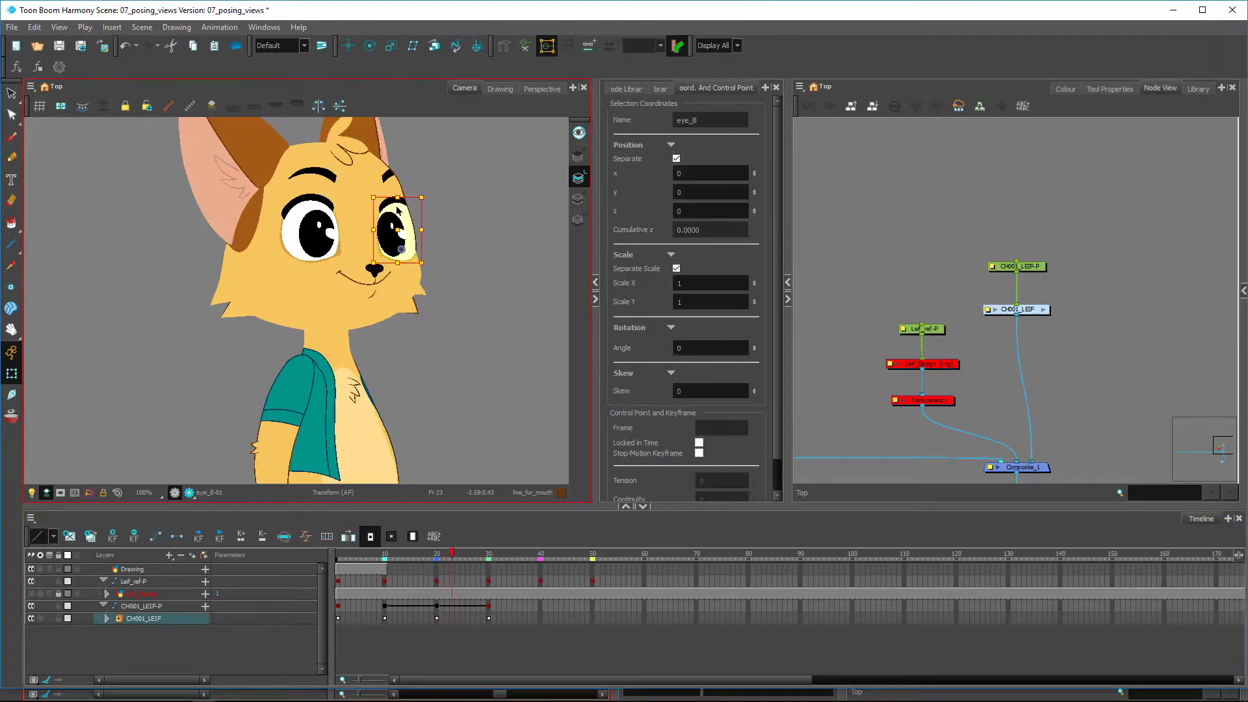
pyautogui.click(396, 212)
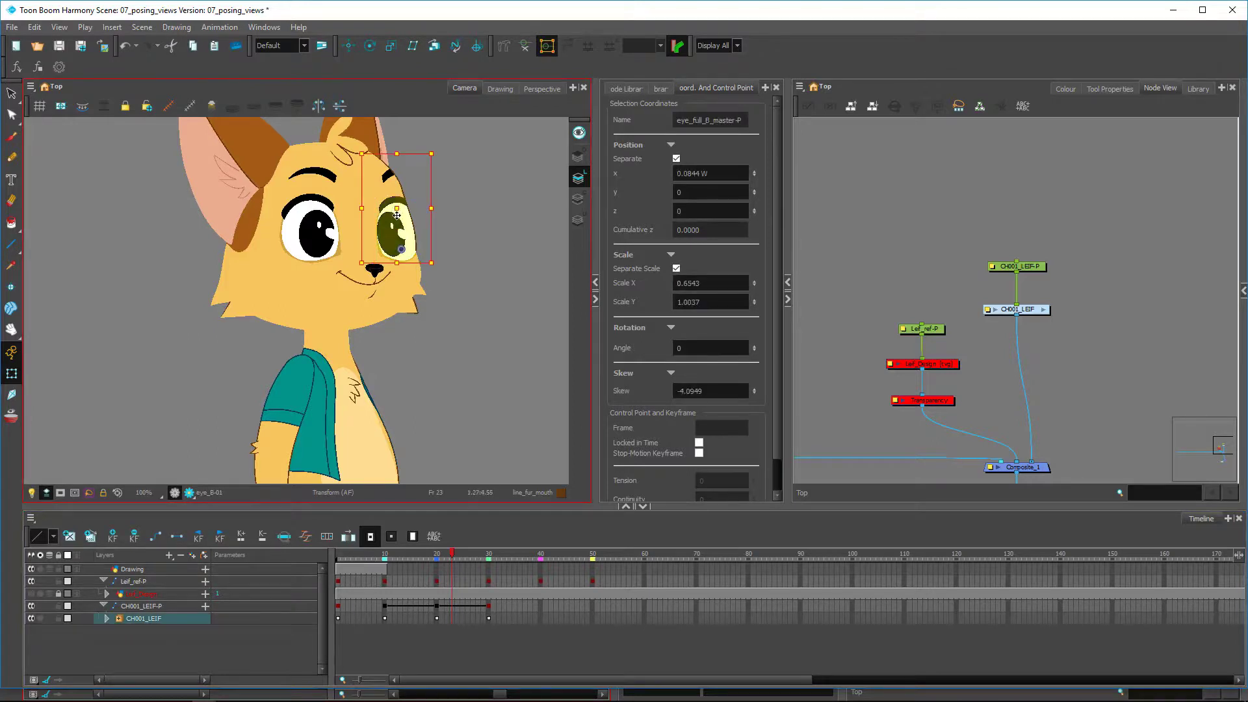
pyautogui.click(453, 554)
pyautogui.moveTo(453, 554); pyautogui.dragTo(489, 555)
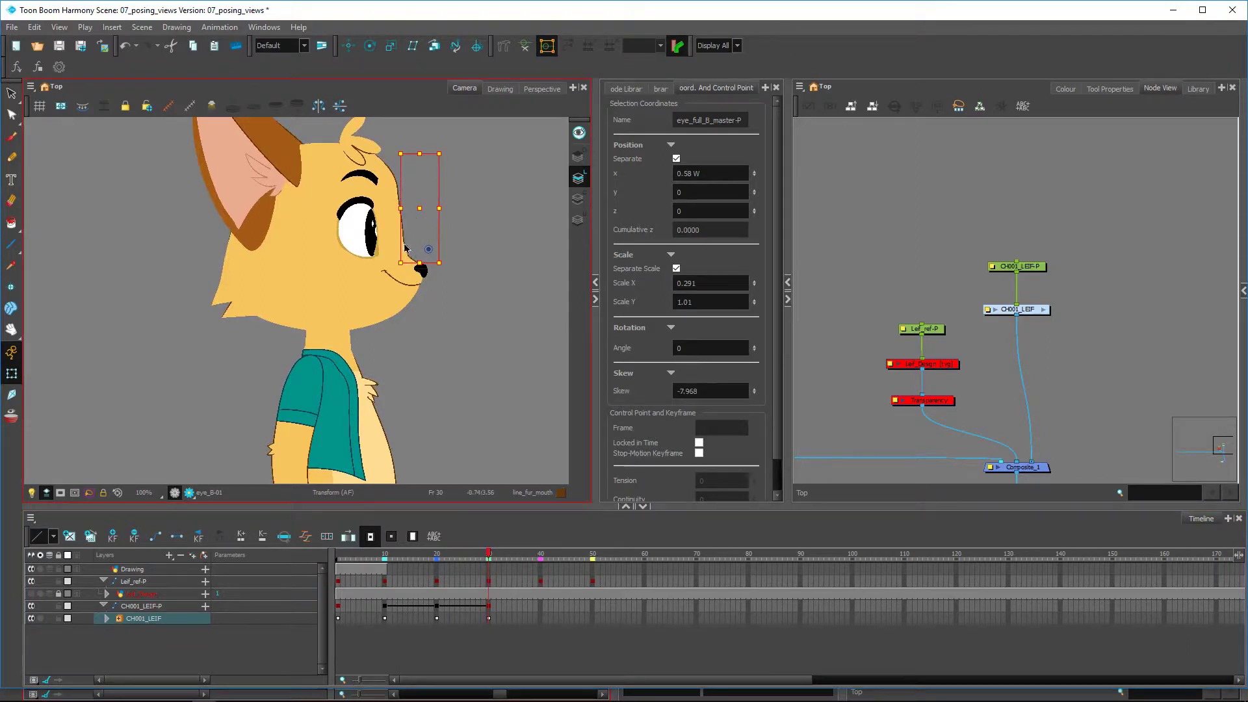
pyautogui.moveTo(489, 556); pyautogui.dragTo(472, 558)
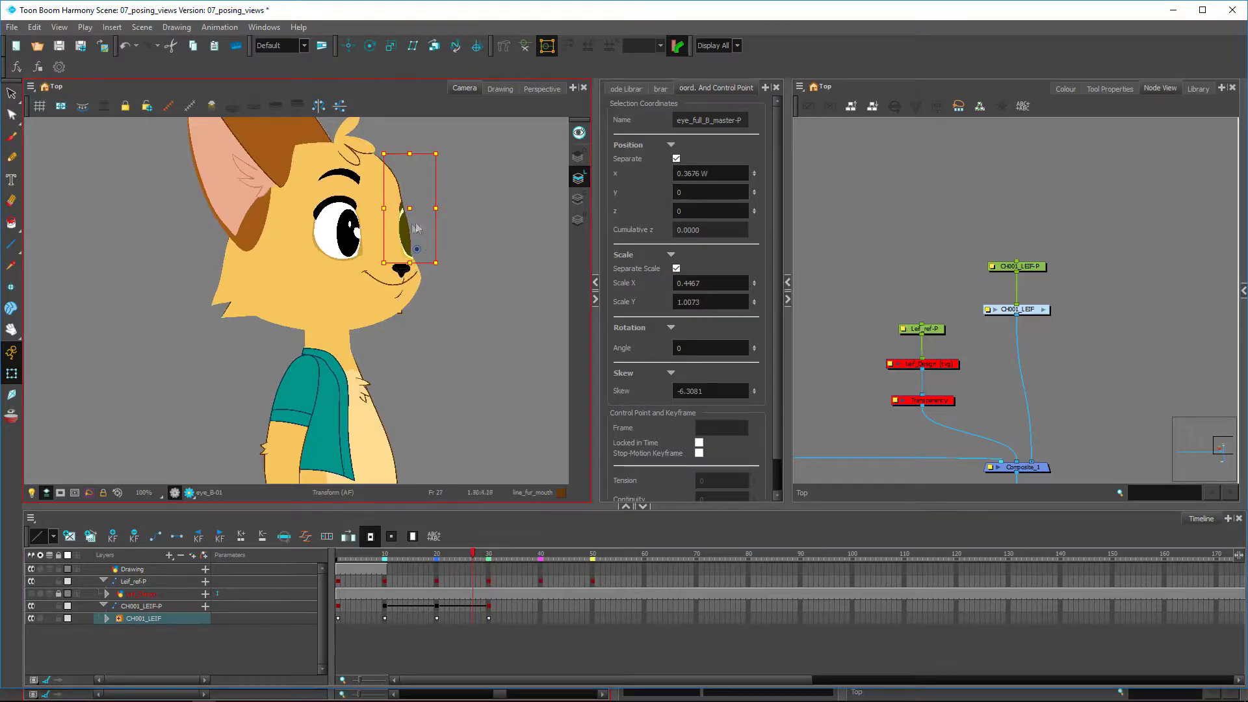
# At frame 30, move the far eye's master peg in front of the face to about X 1.25 E, Y 0.02 S
pyautogui.click(439, 561)
pyautogui.click(489, 559)
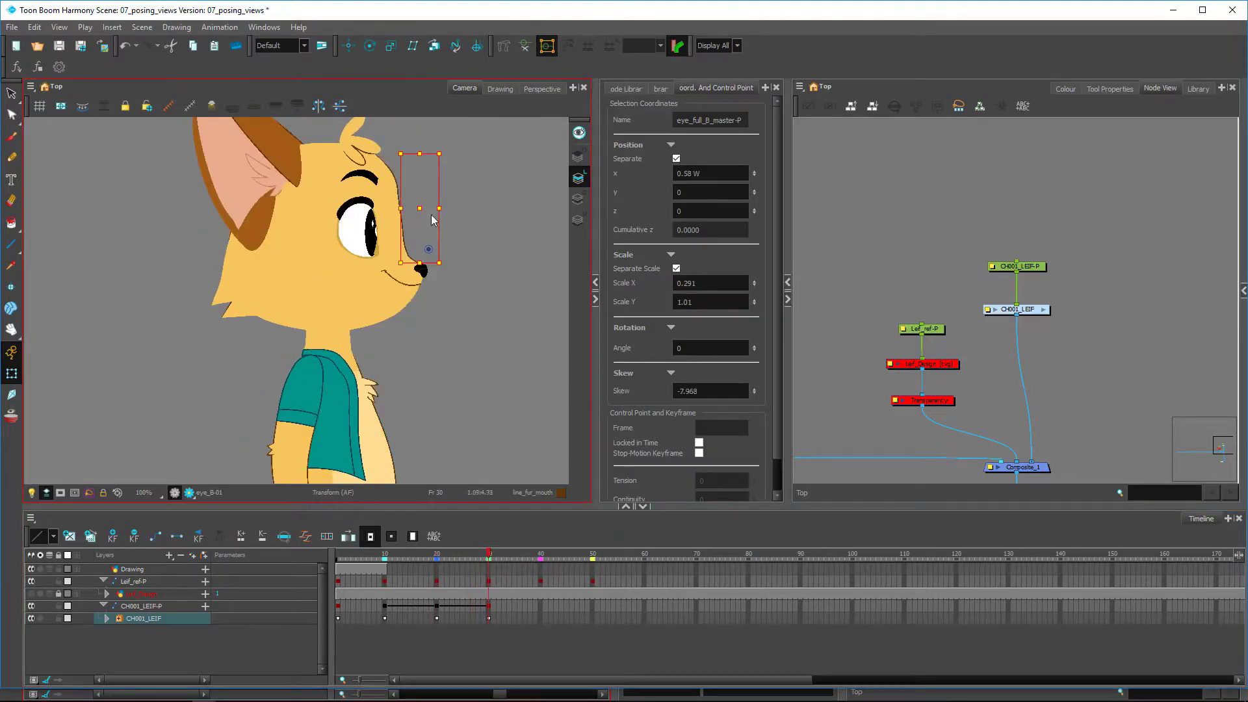
pyautogui.moveTo(422, 209); pyautogui.dragTo(495, 209)
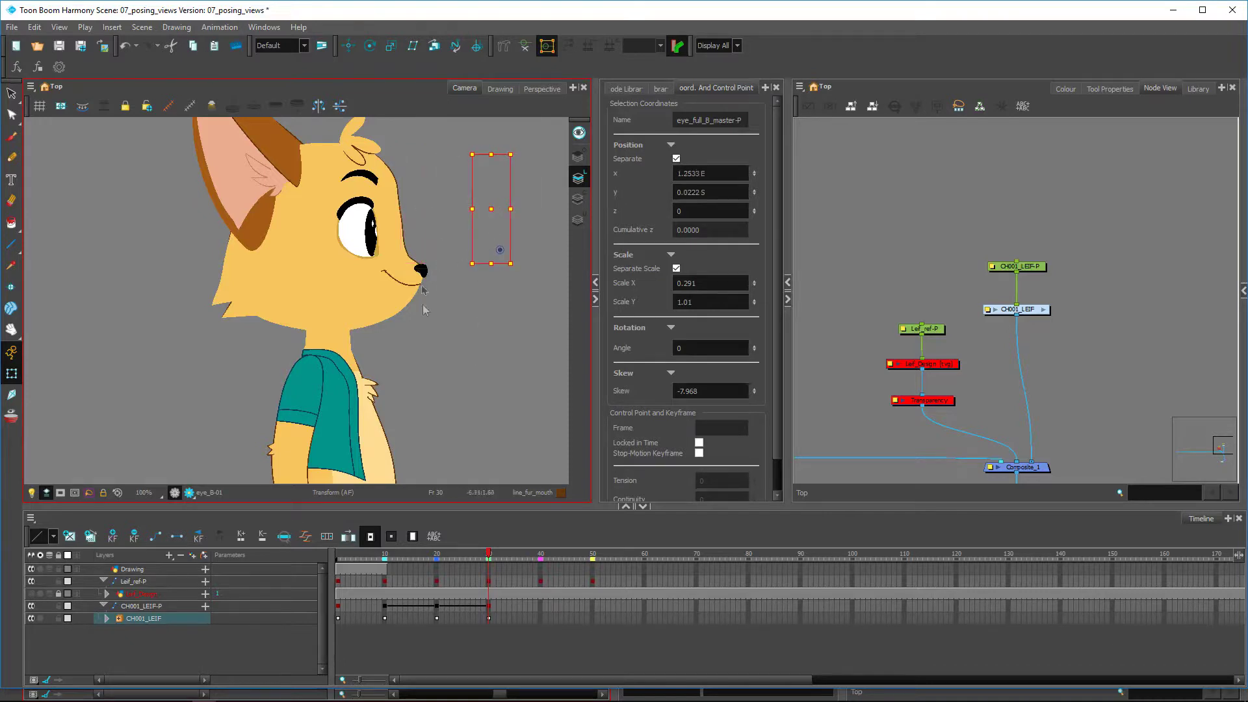
# Undo the far eye master peg's move at frame 30 and deselect the peg
pyautogui.moveTo(489, 557)
pyautogui.mouseDown()
pyautogui.moveTo(439, 560)
pyautogui.moveTo(489, 567)
pyautogui.mouseUp()
pyautogui.hotkey('ctrl', 'z')
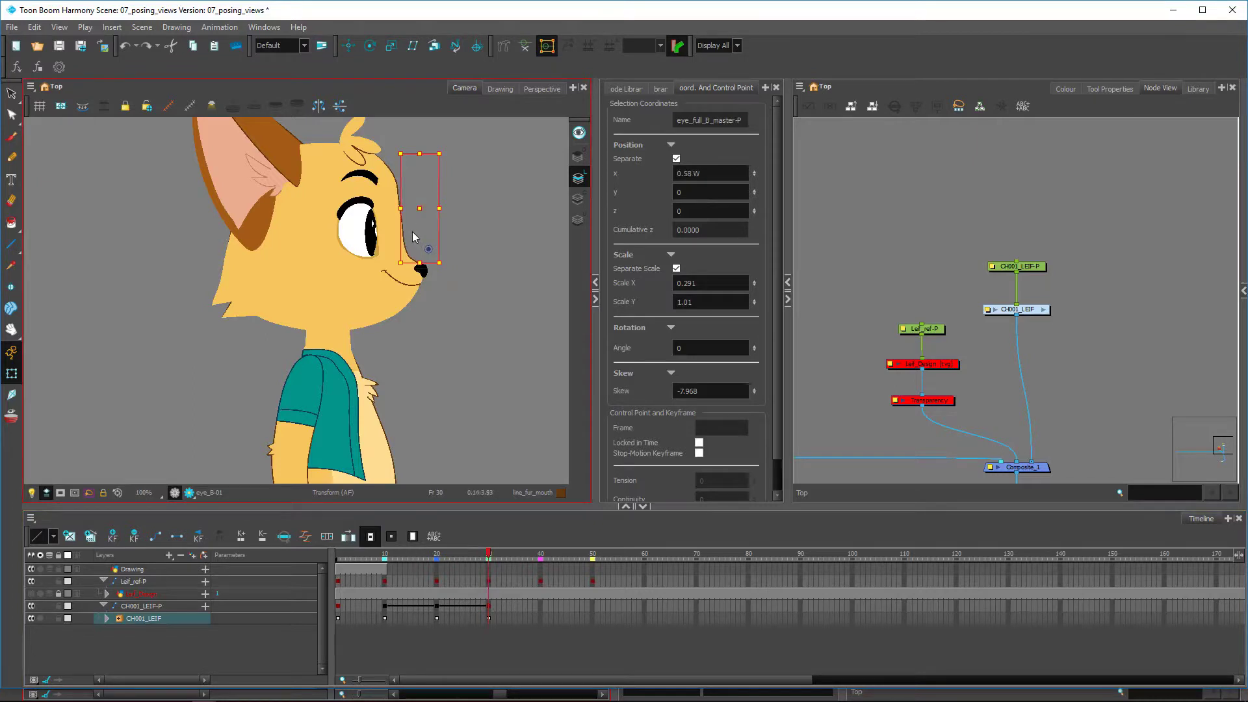
pyautogui.click(449, 298)
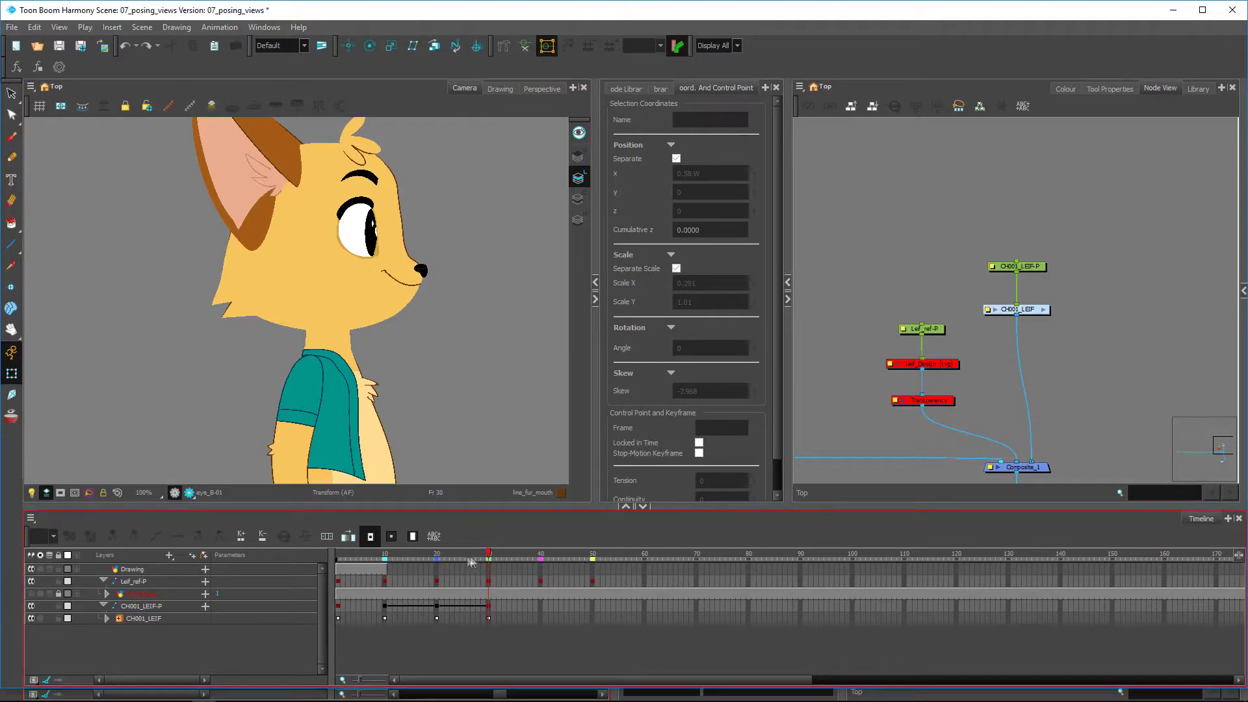
# Scrub back to frame 24 to examine the cheek_low_B drawing's in-between pose, and return to frame 30 to compare the full side view
pyautogui.moveTo(492, 557); pyautogui.dragTo(457, 558)
pyautogui.click(413, 311)
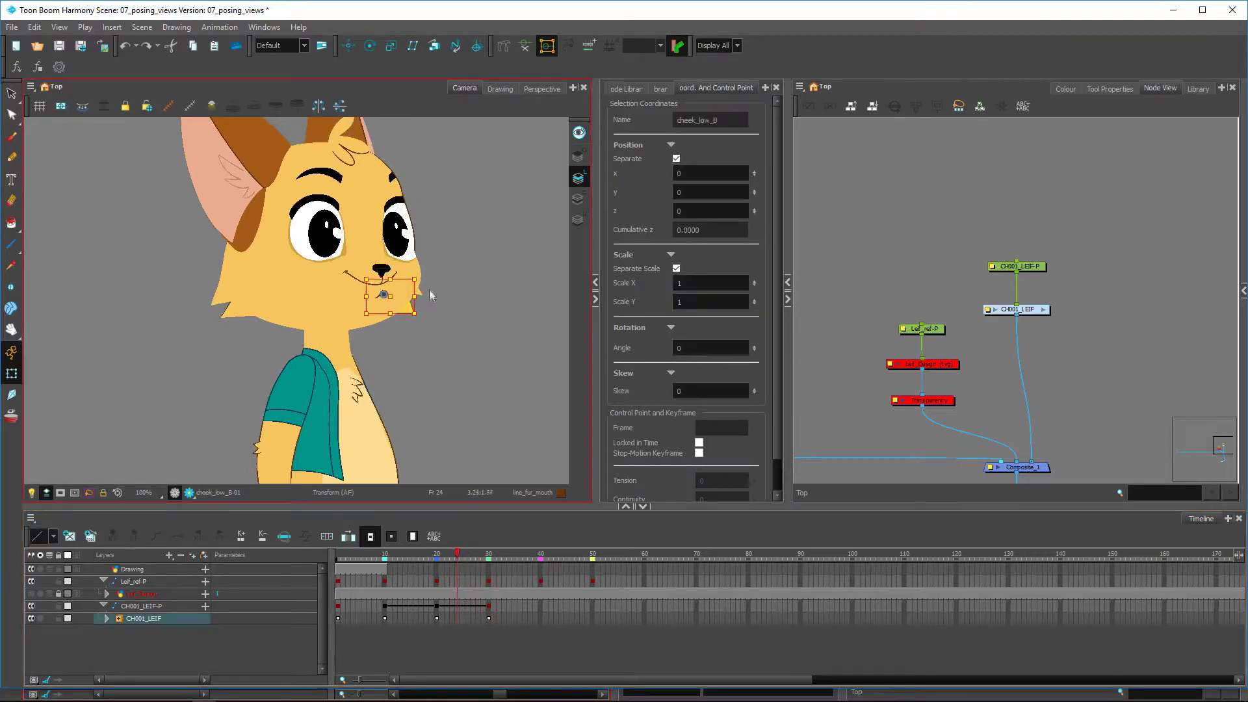
pyautogui.click(445, 312)
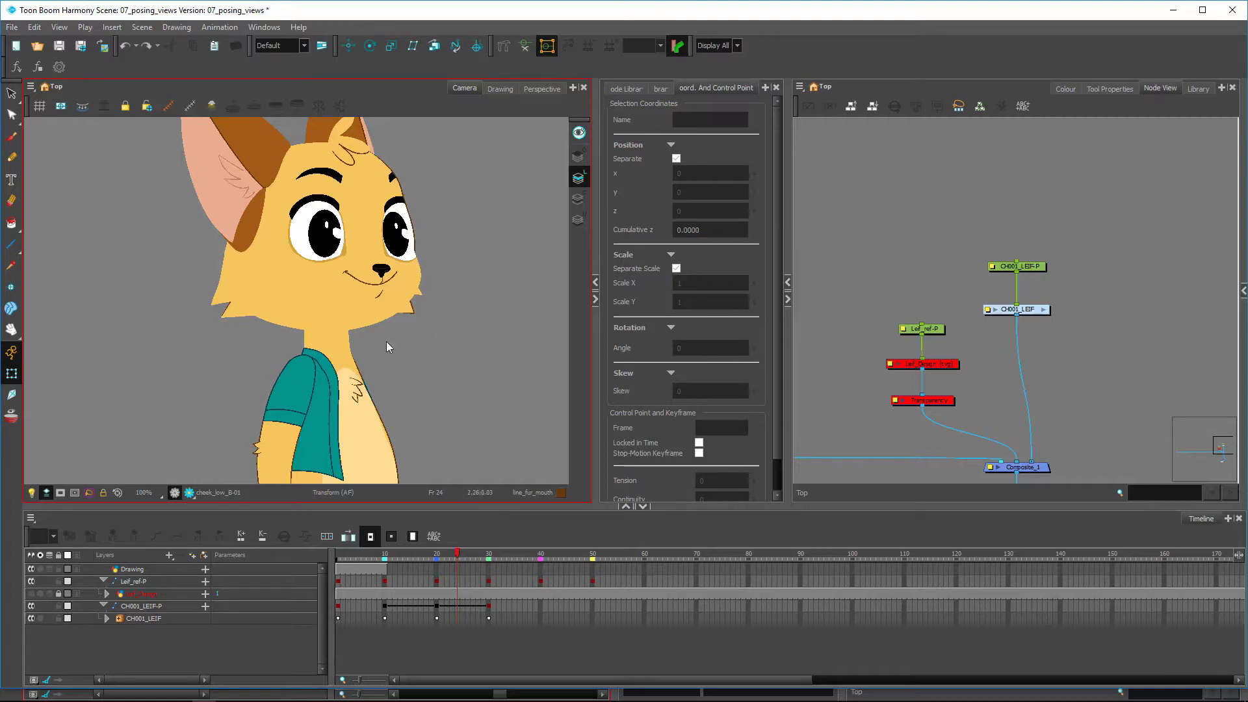
pyautogui.scroll(-3, 386, 343)
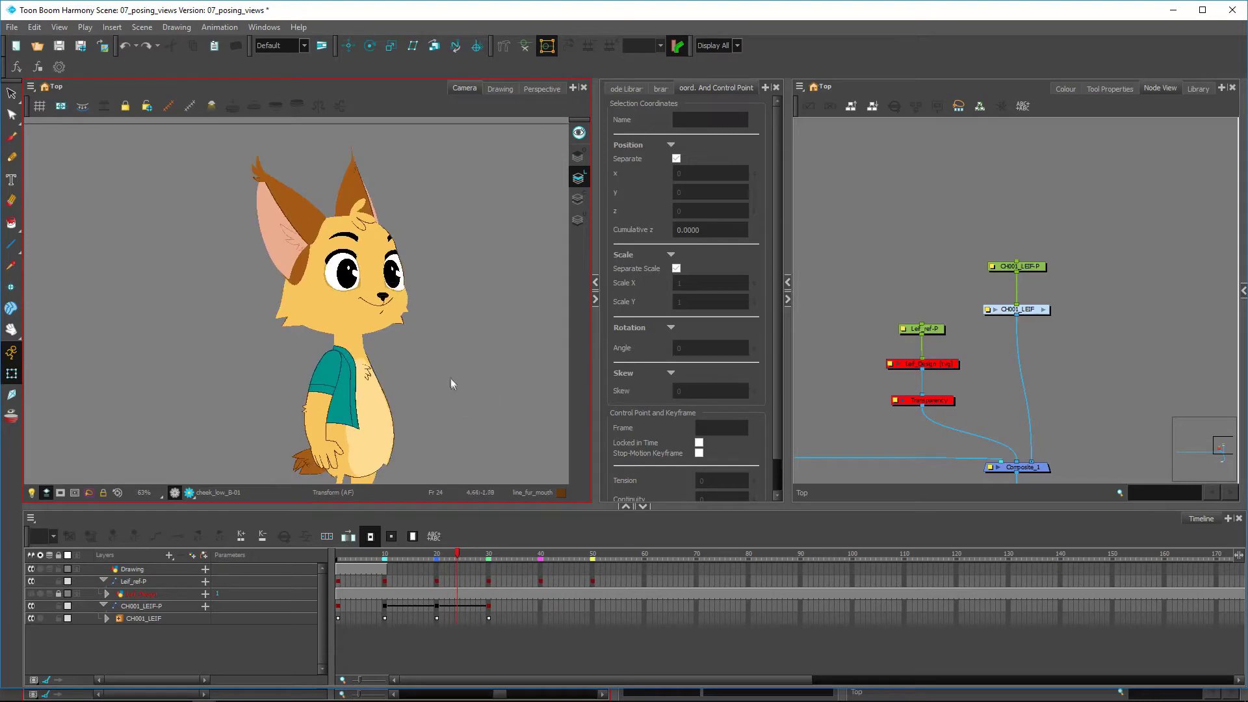
pyautogui.click(489, 579)
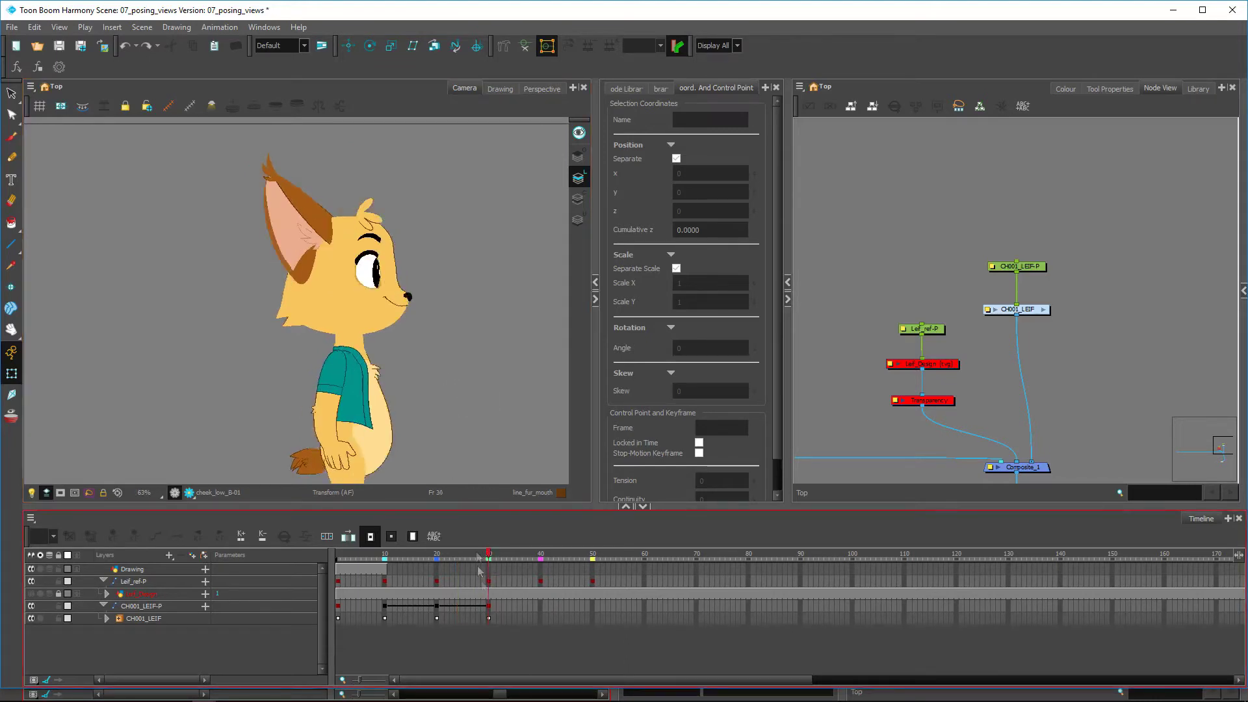
pyautogui.scroll(-1, 484, 445)
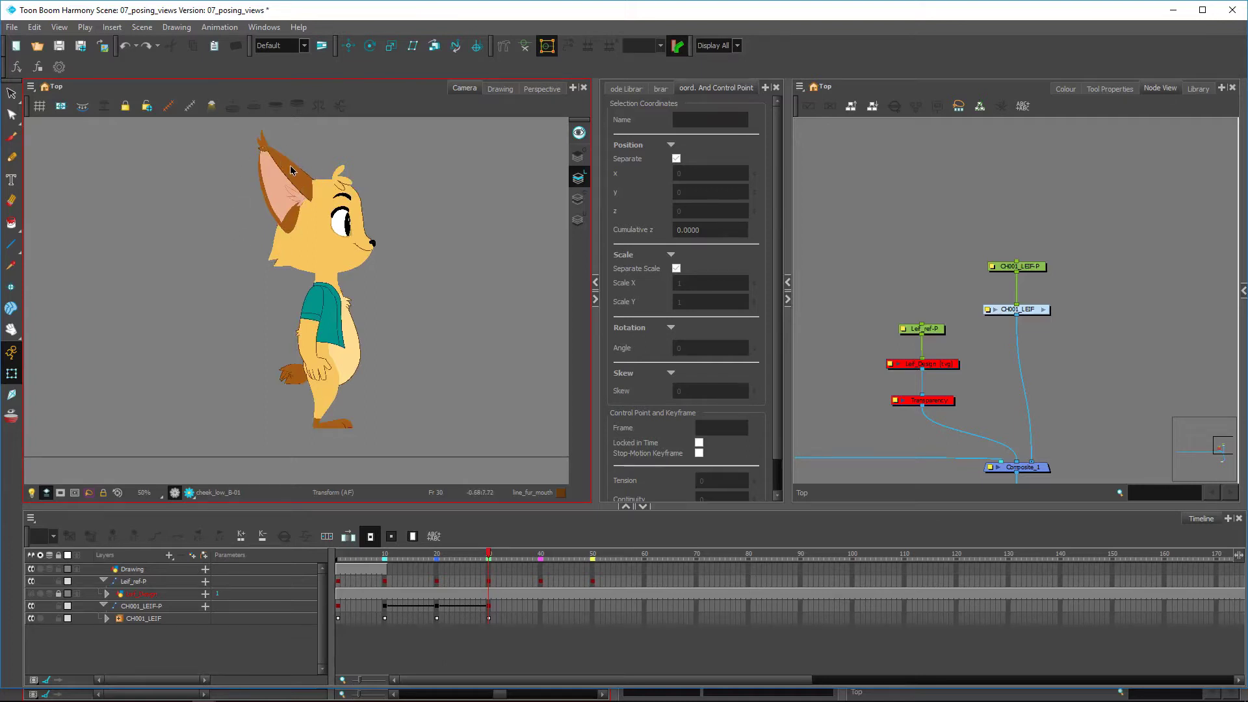
# Try repositioning the visible ear's ear_F_master-P peg at frame 30, undo the move and deselect the peg
pyautogui.click(290, 165)
pyautogui.press('b')
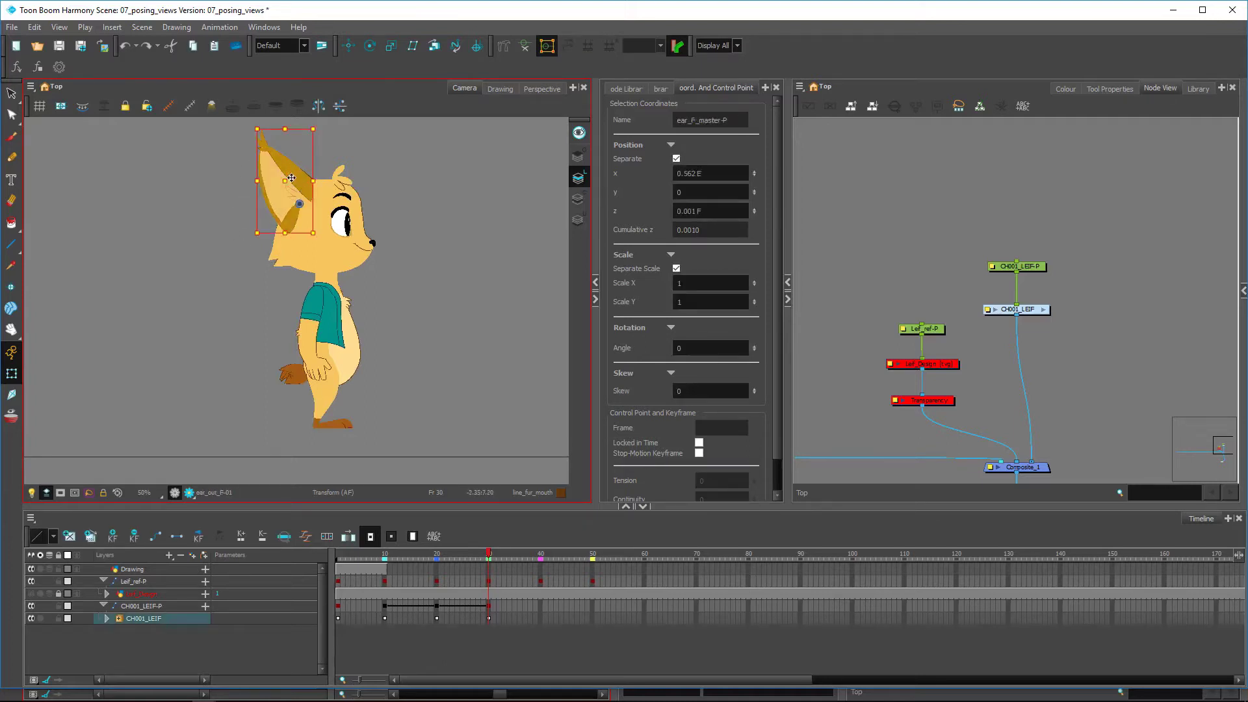
pyautogui.moveTo(291, 178)
pyautogui.mouseDown()
pyautogui.moveTo(217, 188)
pyautogui.moveTo(288, 173)
pyautogui.mouseUp()
pyautogui.hotkey('ctrl', 'z')
pyautogui.click(332, 159)
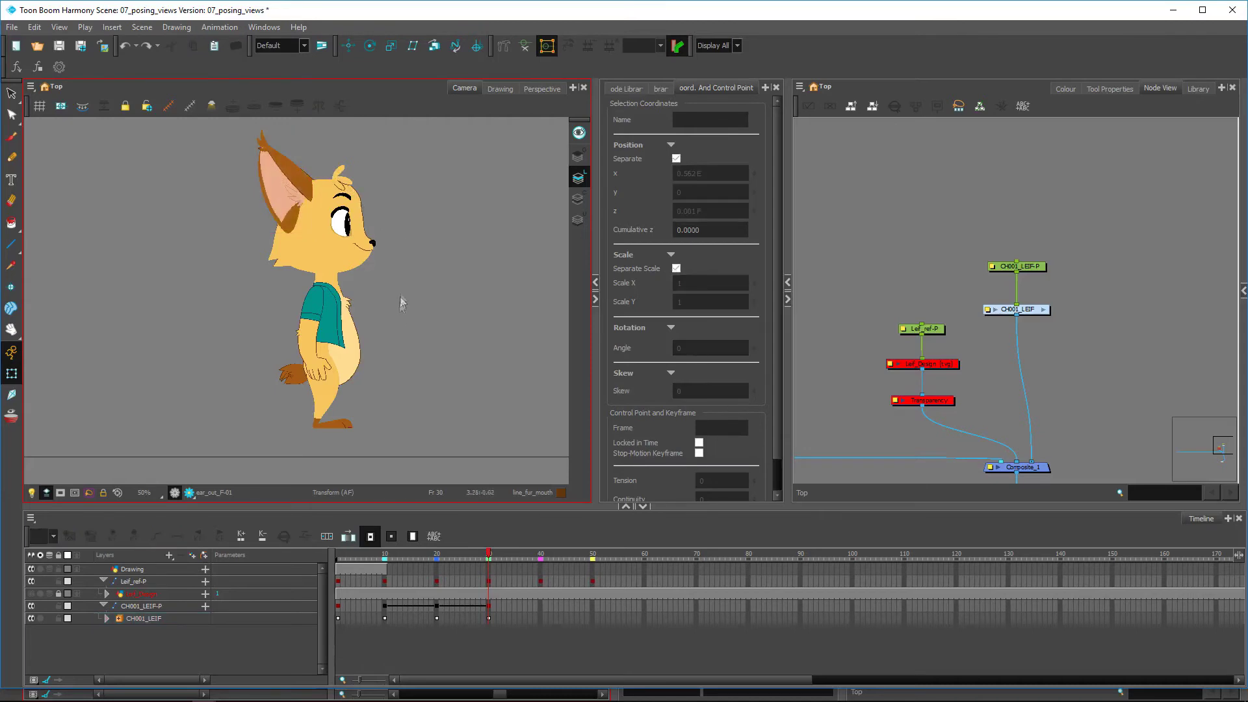